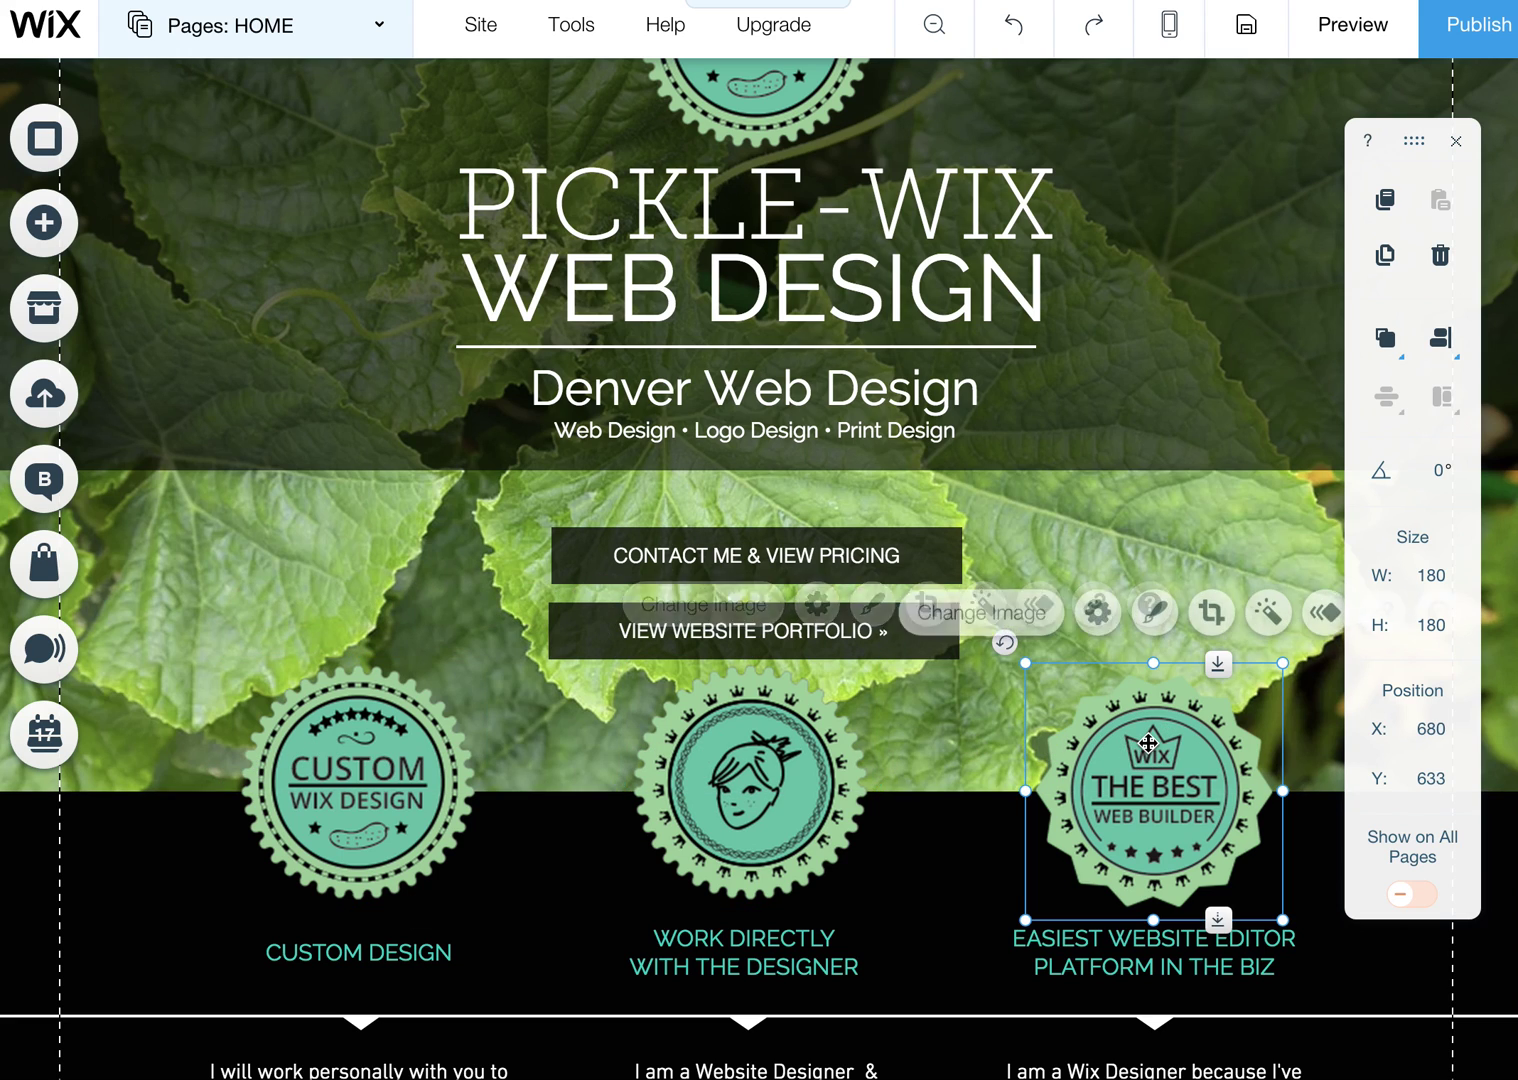
Compare the badges' sizes, then enlarge the middle designer badge to 204×204 by its corner
click(745, 730)
click(436, 779)
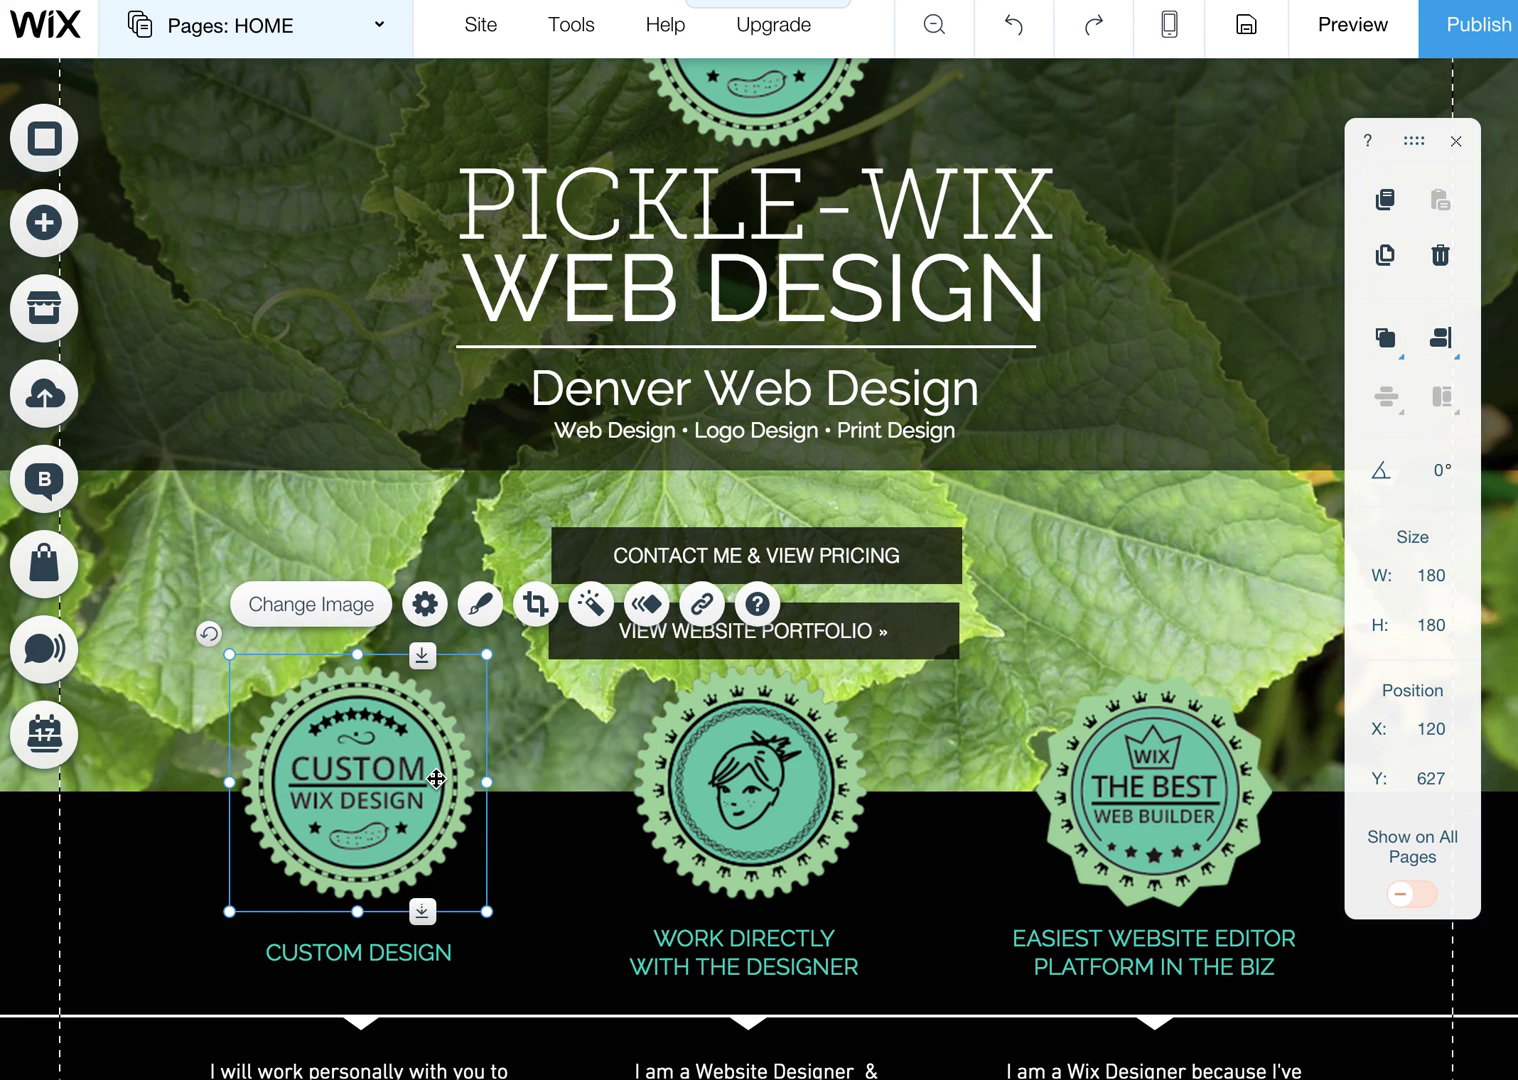
click(736, 760)
drag(879, 654, 913, 632)
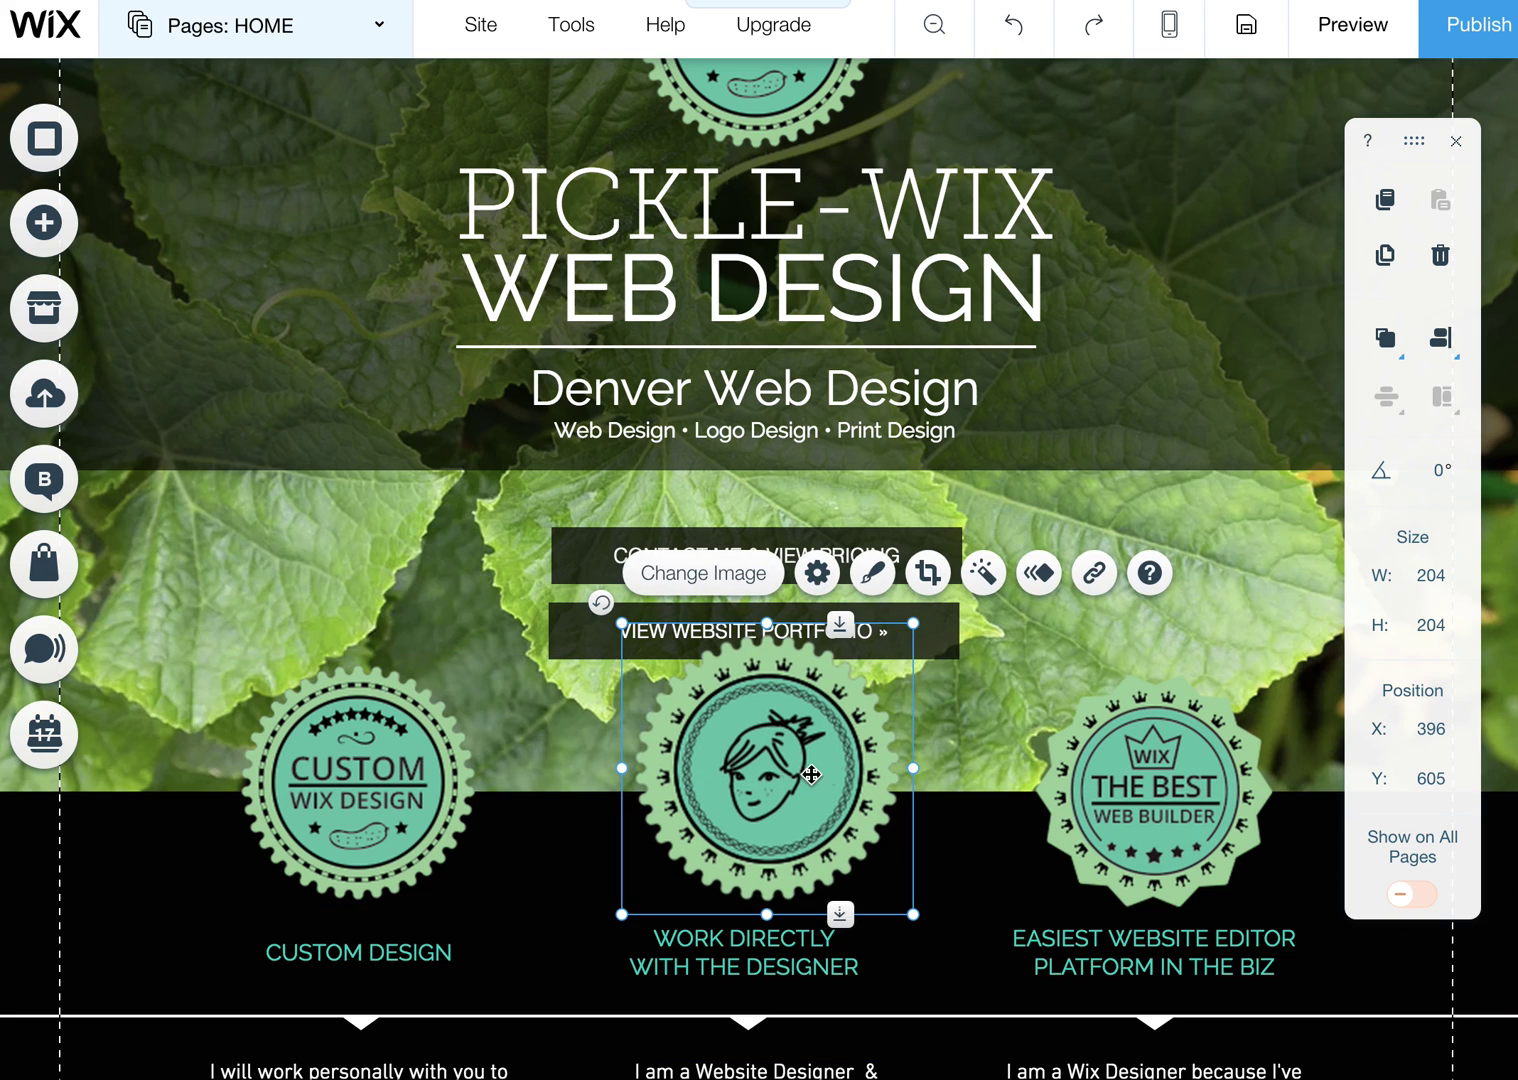
click(858, 776)
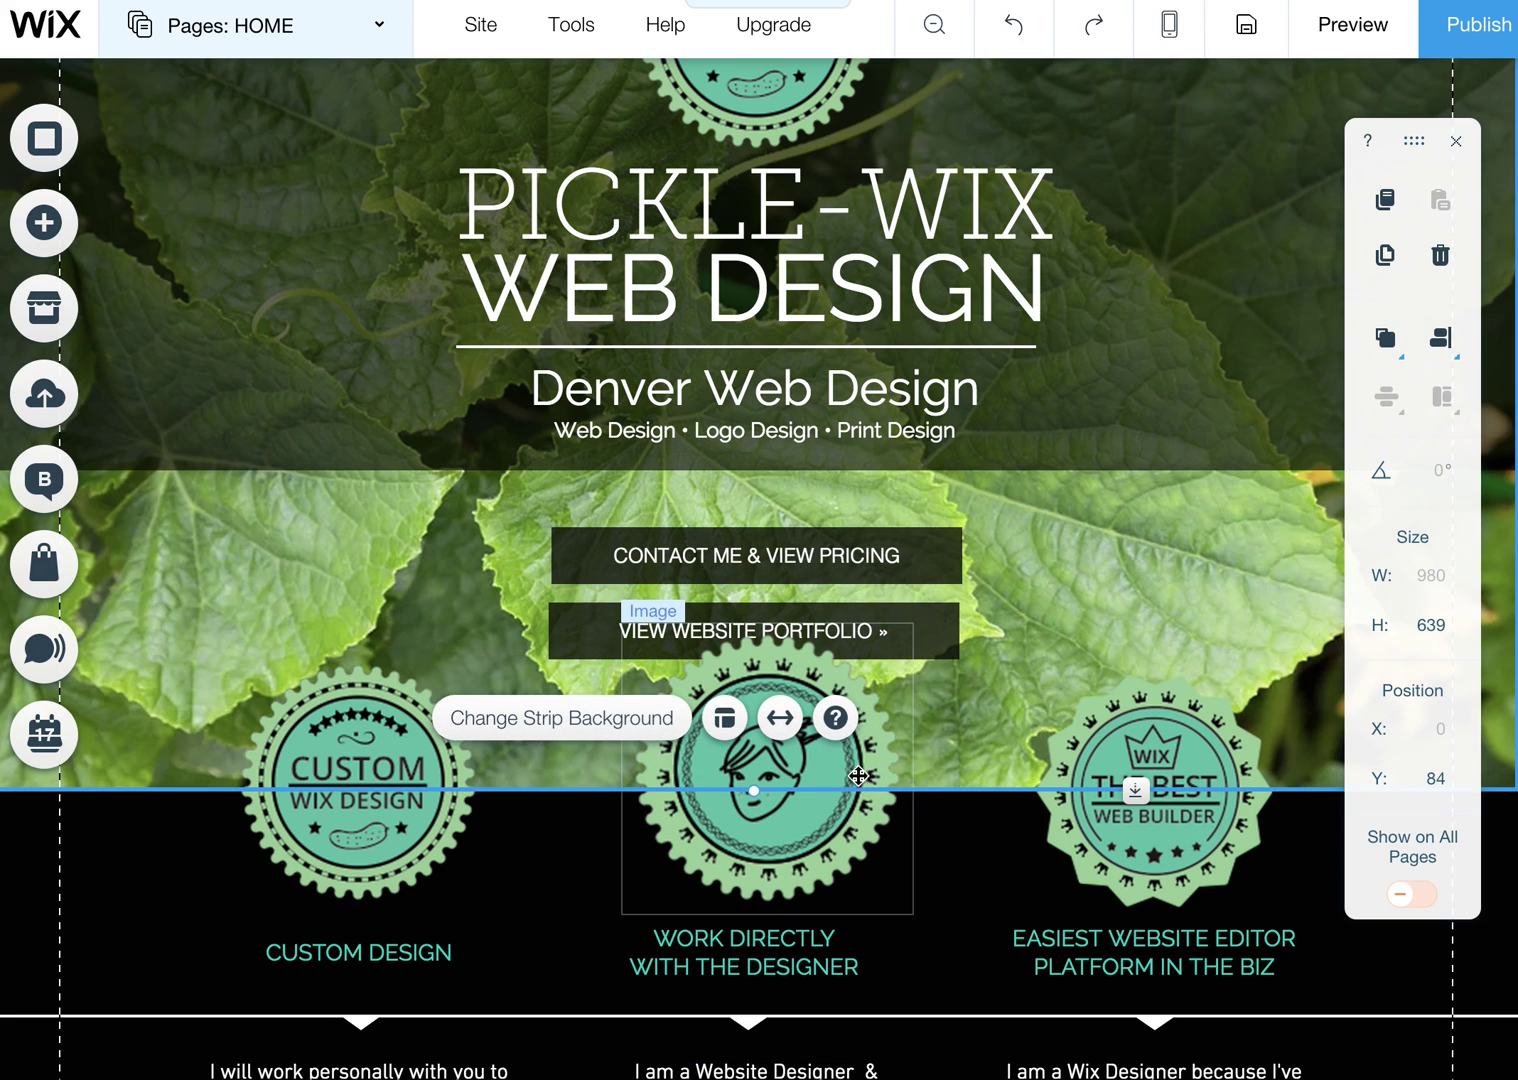
Select the left CUSTOM WIX DESIGN badge and move the sizing panel away from the screen edge
click(386, 823)
drag(1410, 140, 1291, 159)
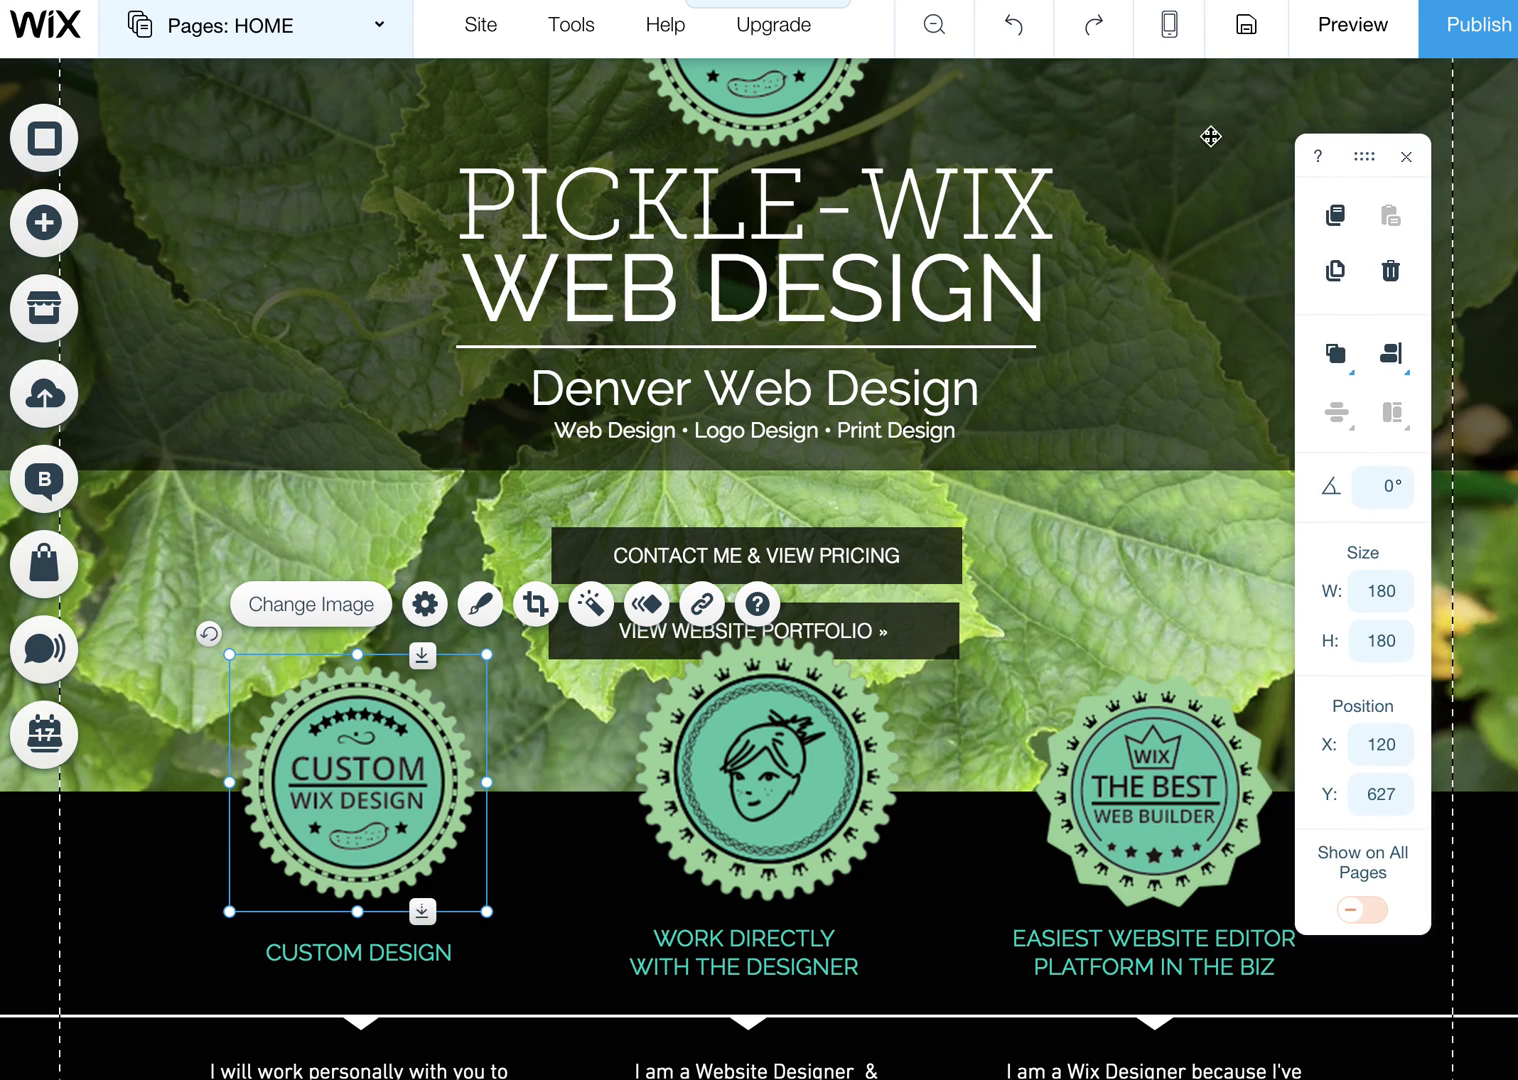
mouse_move(579, 44)
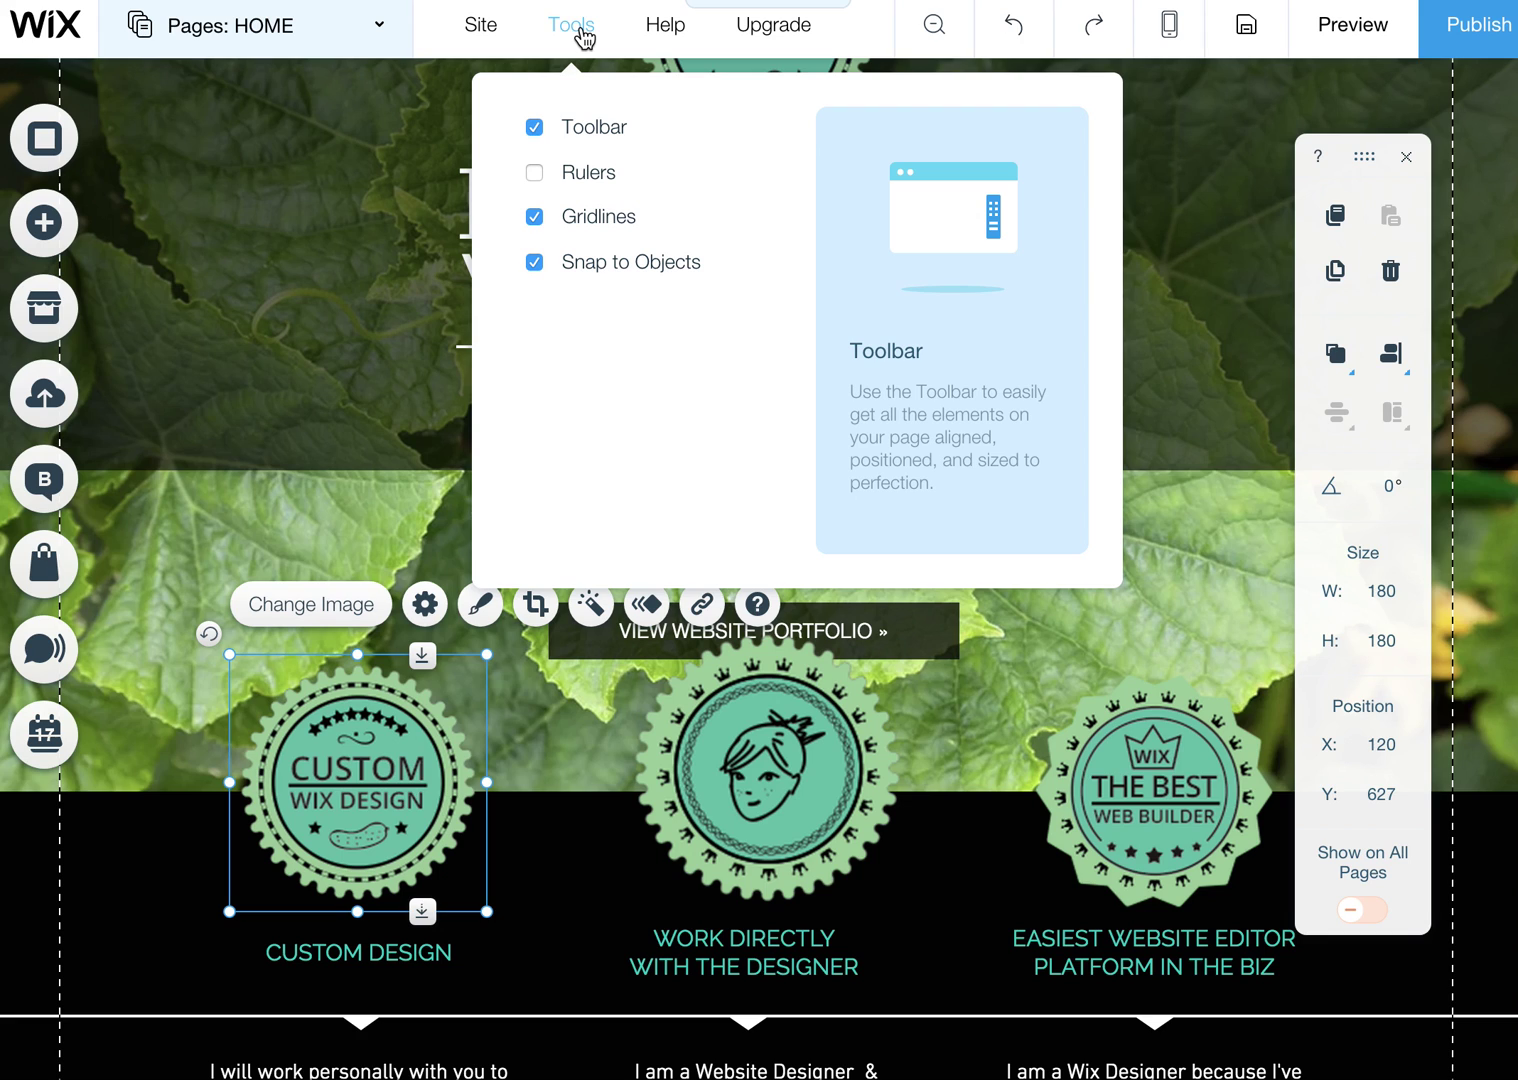
click(585, 130)
click(585, 138)
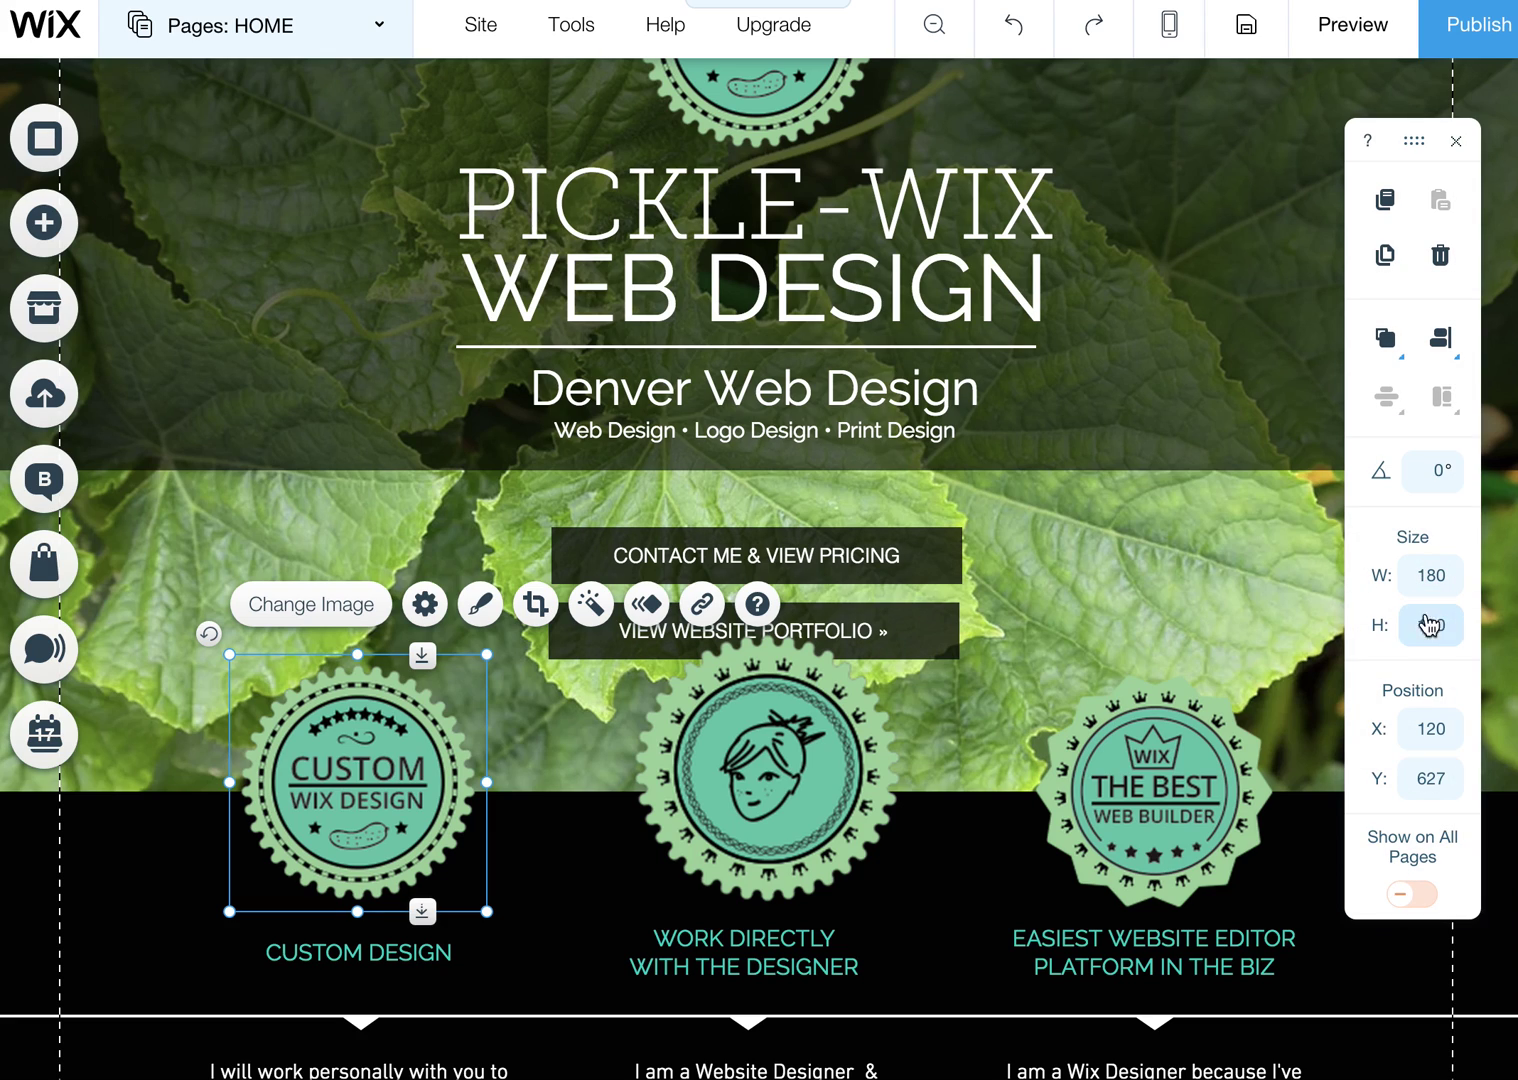
Set the middle designer badge's width to 180 so it matches the left badge's 180×180
click(770, 747)
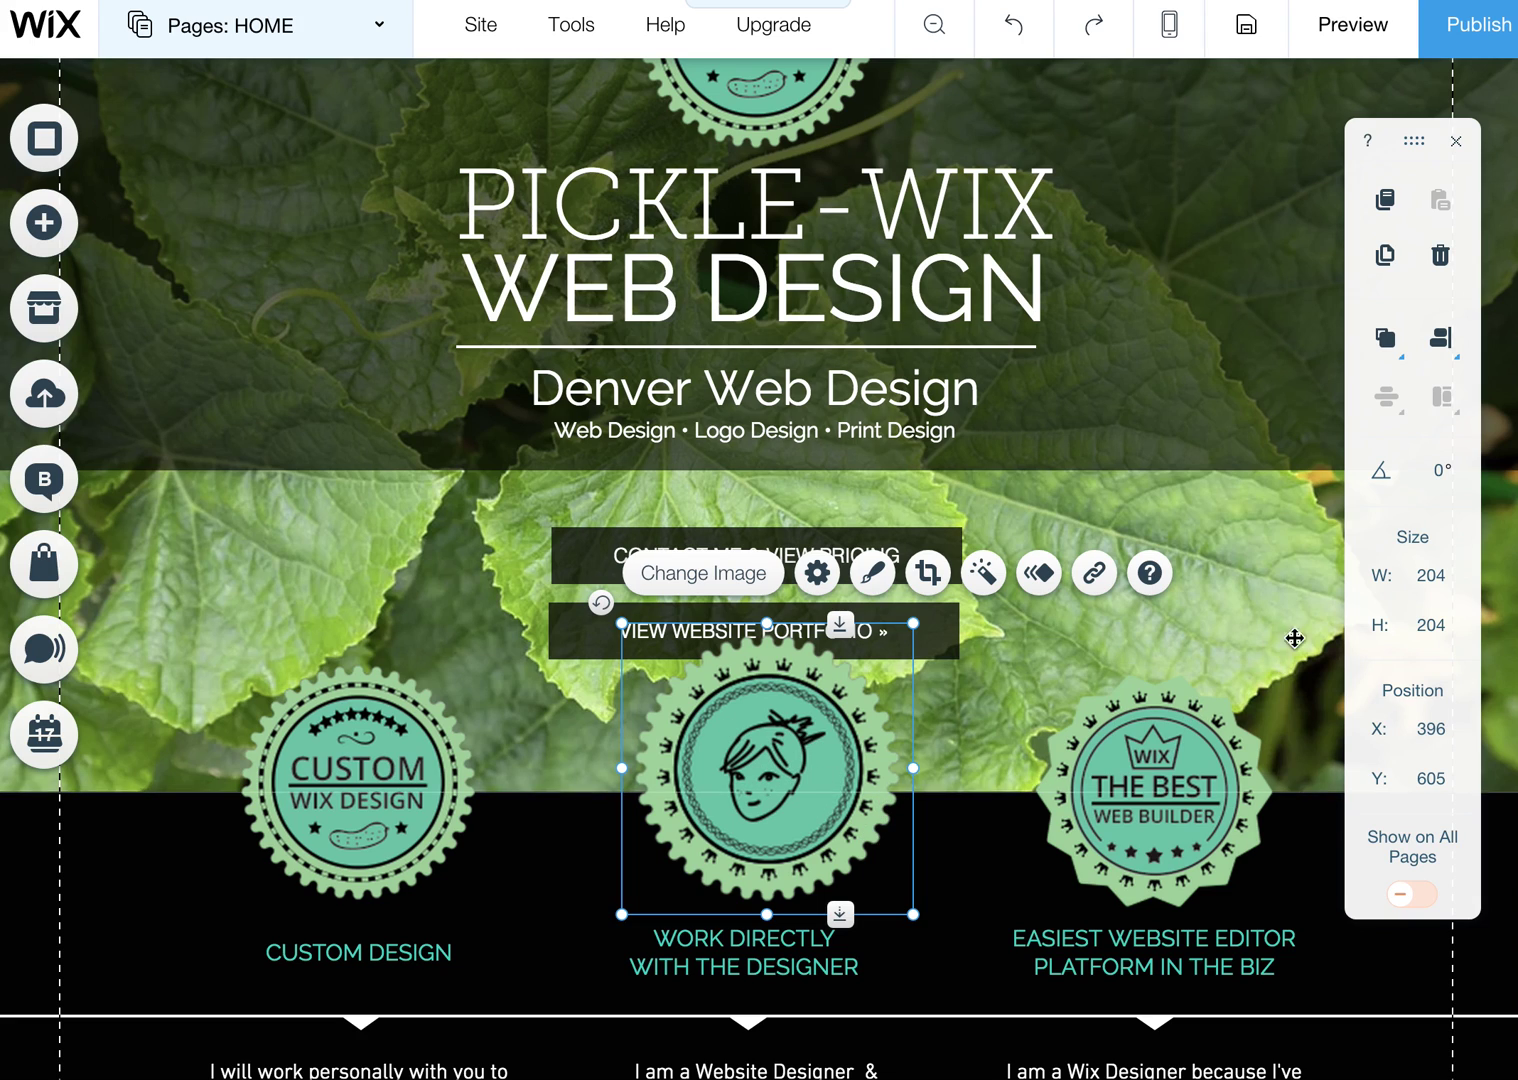
click(379, 741)
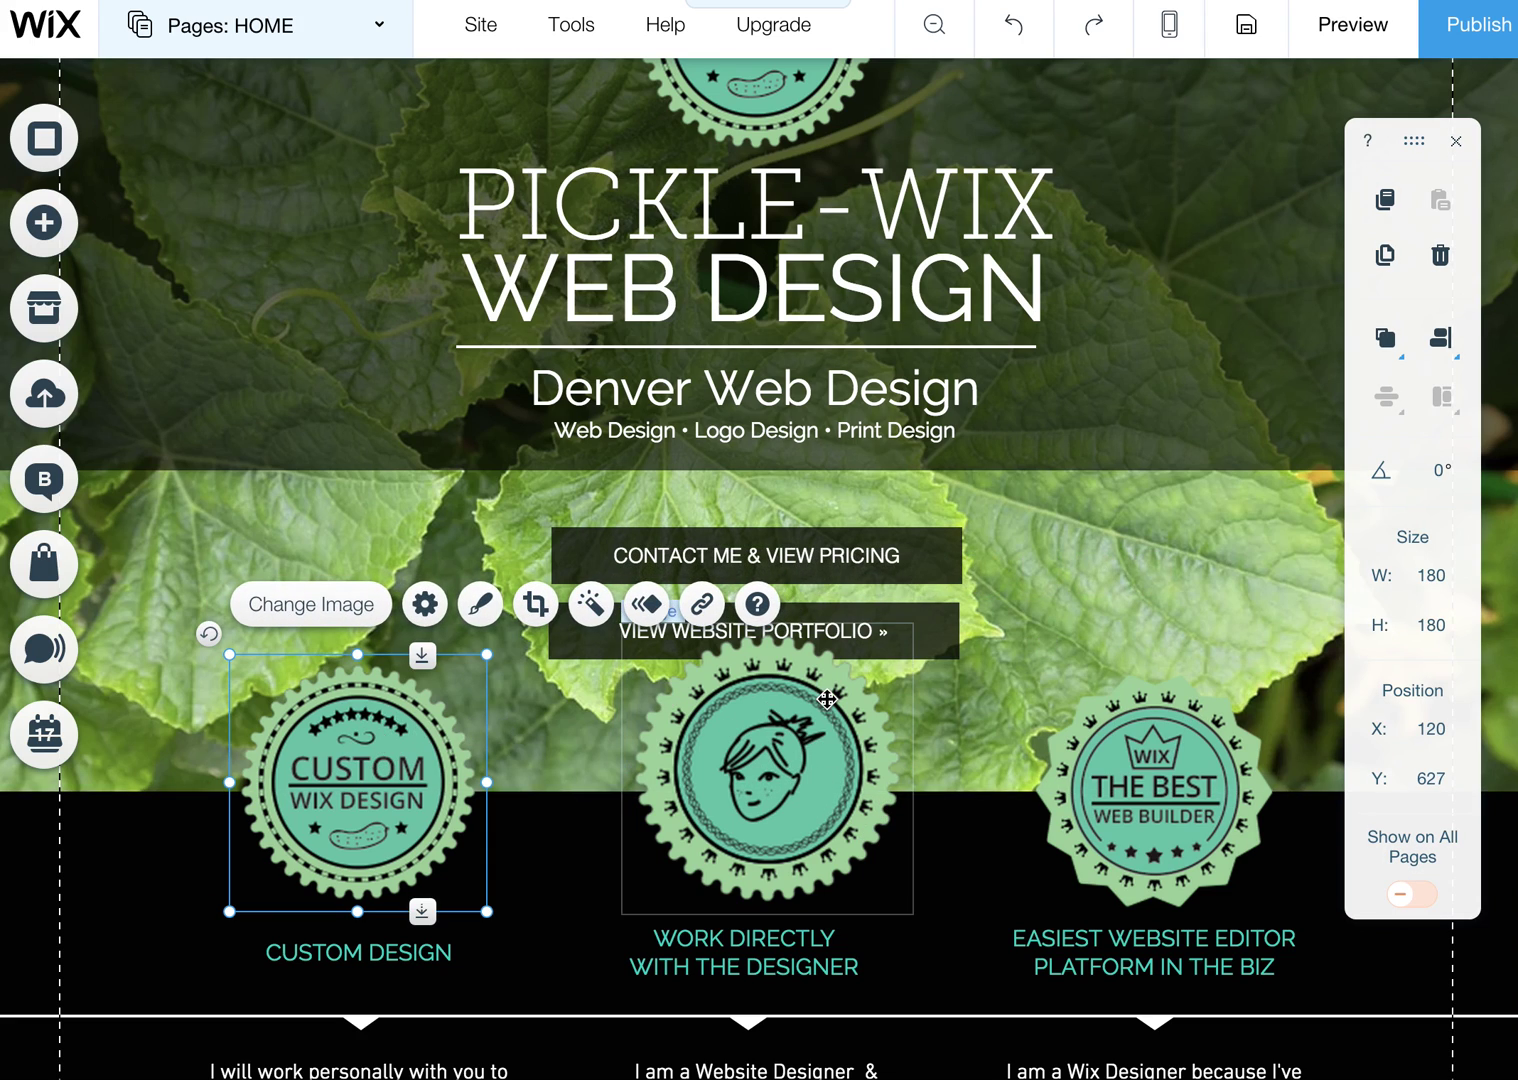
click(790, 722)
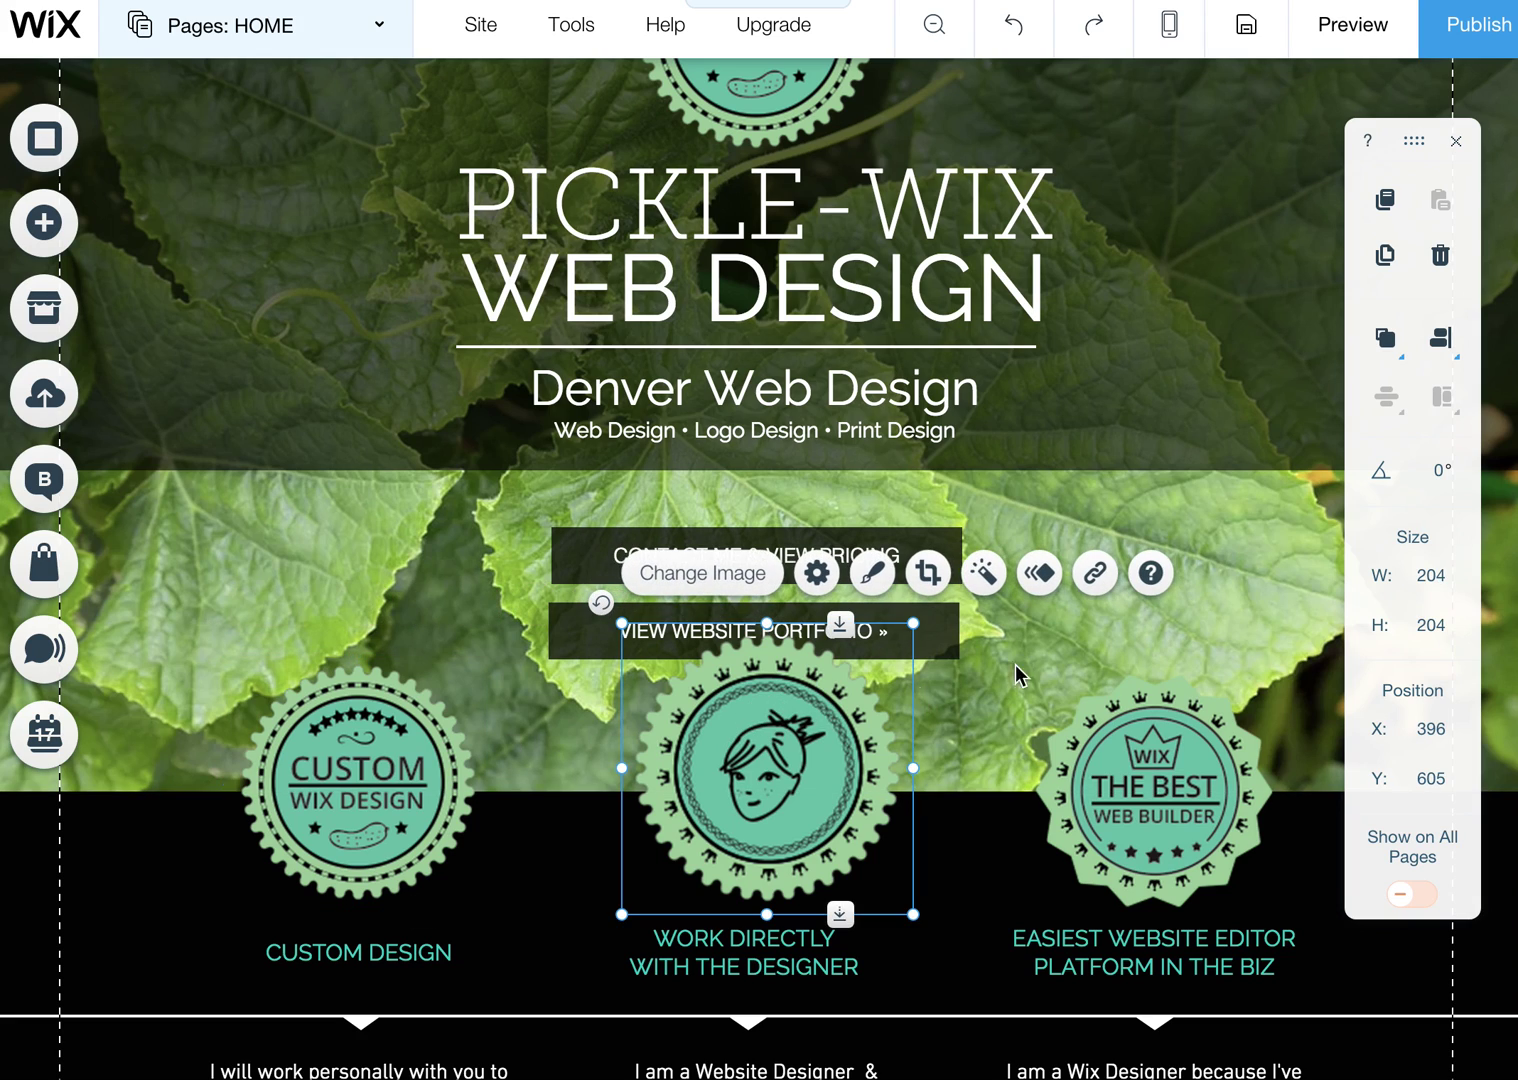
click(1421, 577)
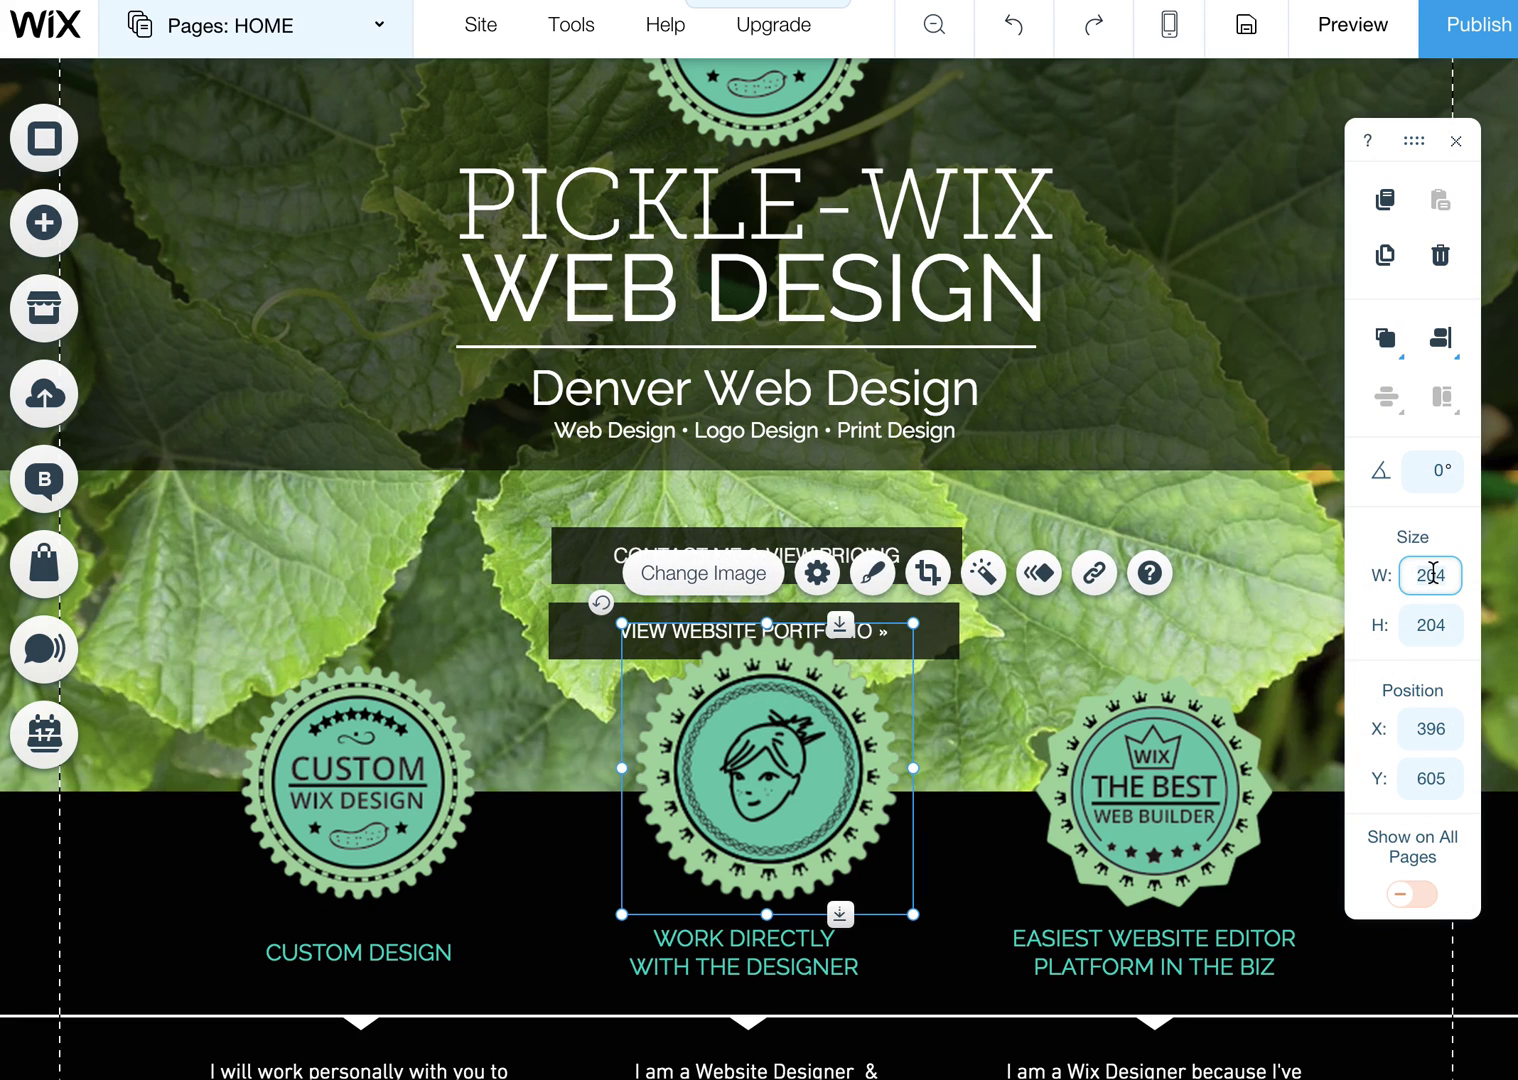
text(180)
key(Tab)
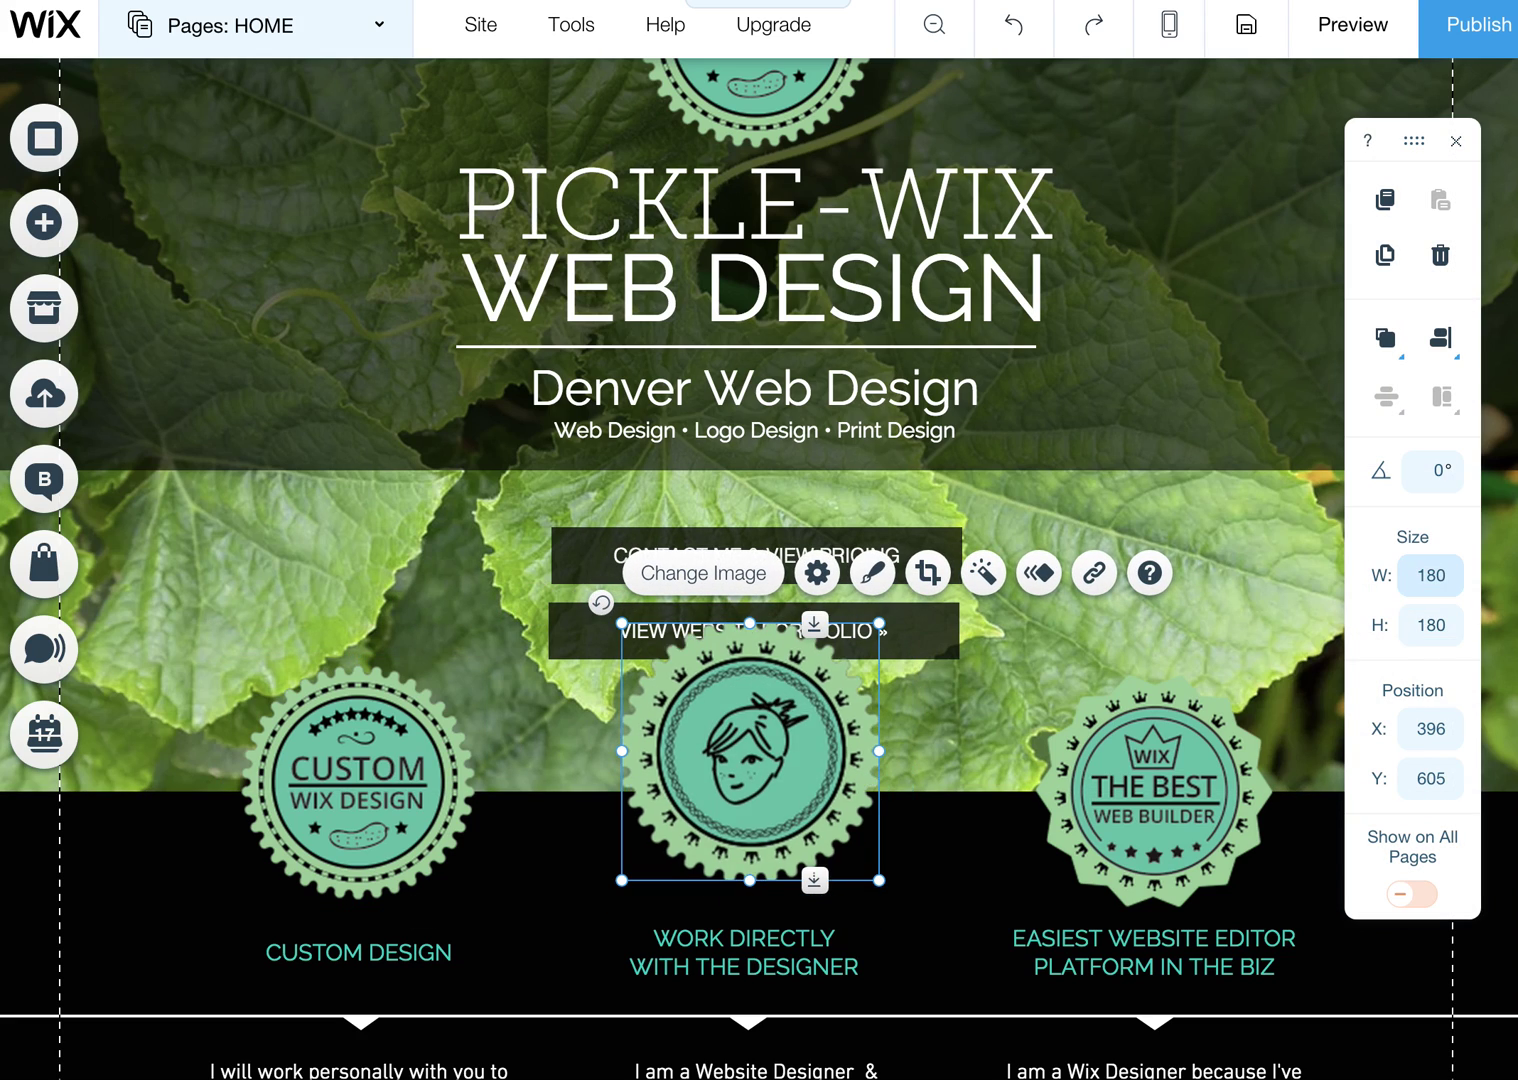
click(304, 729)
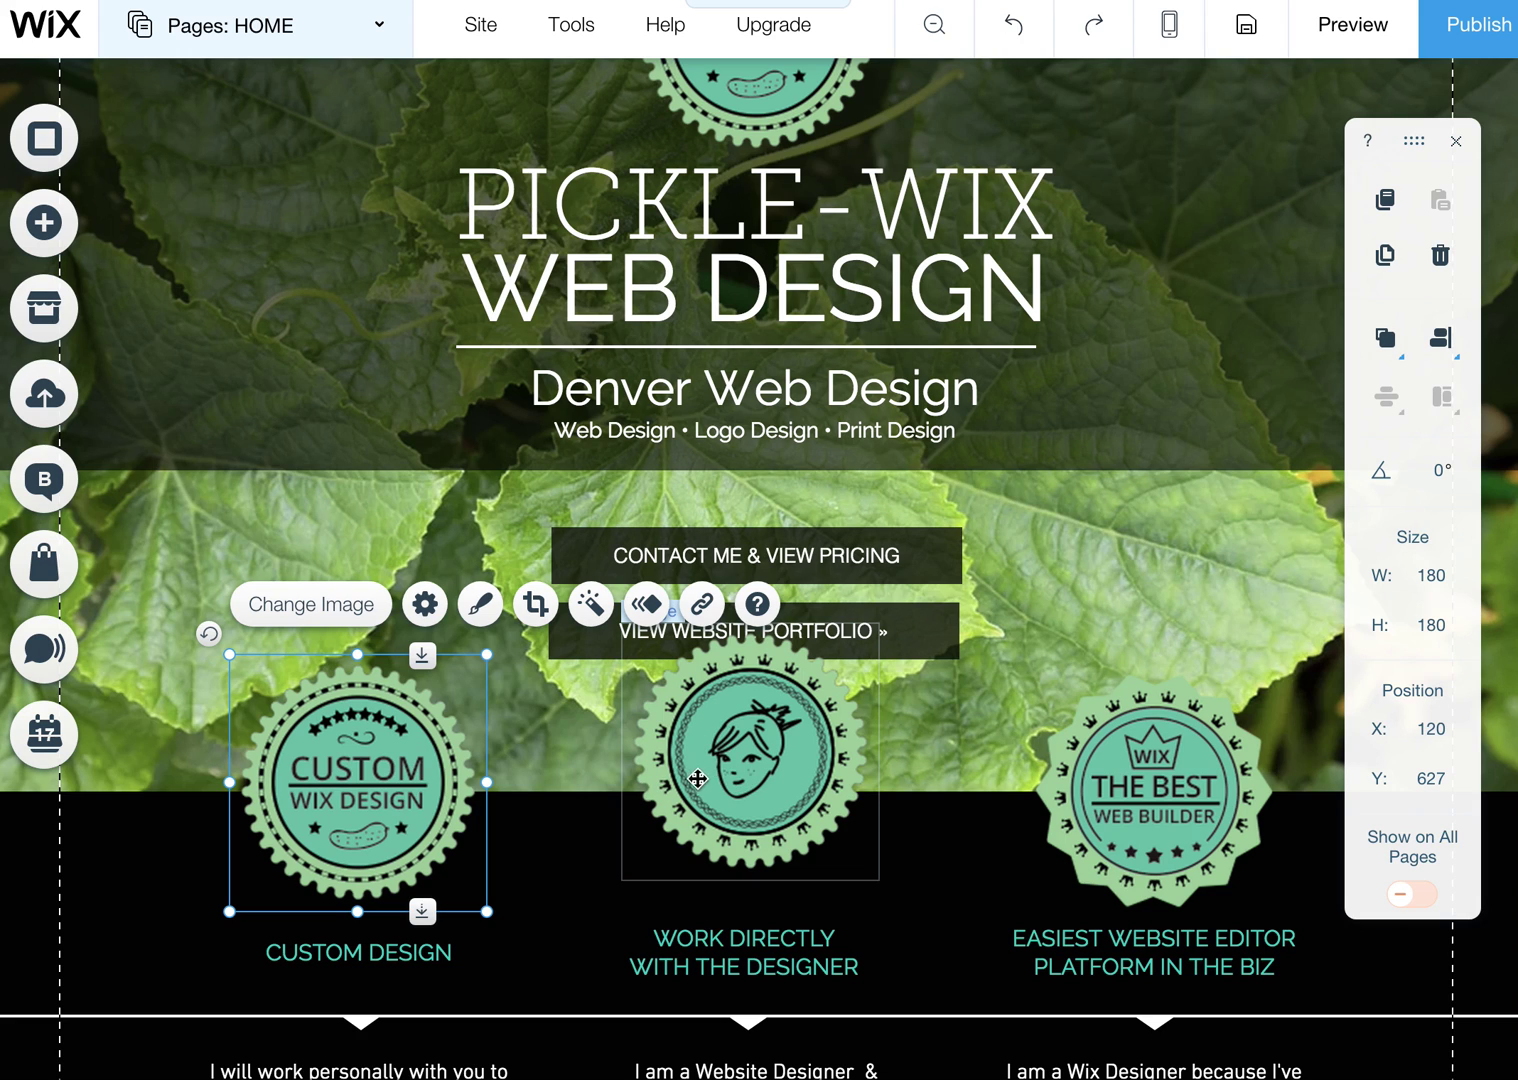
Drag the middle badge down until it sits roughly level with the left badge
click(723, 753)
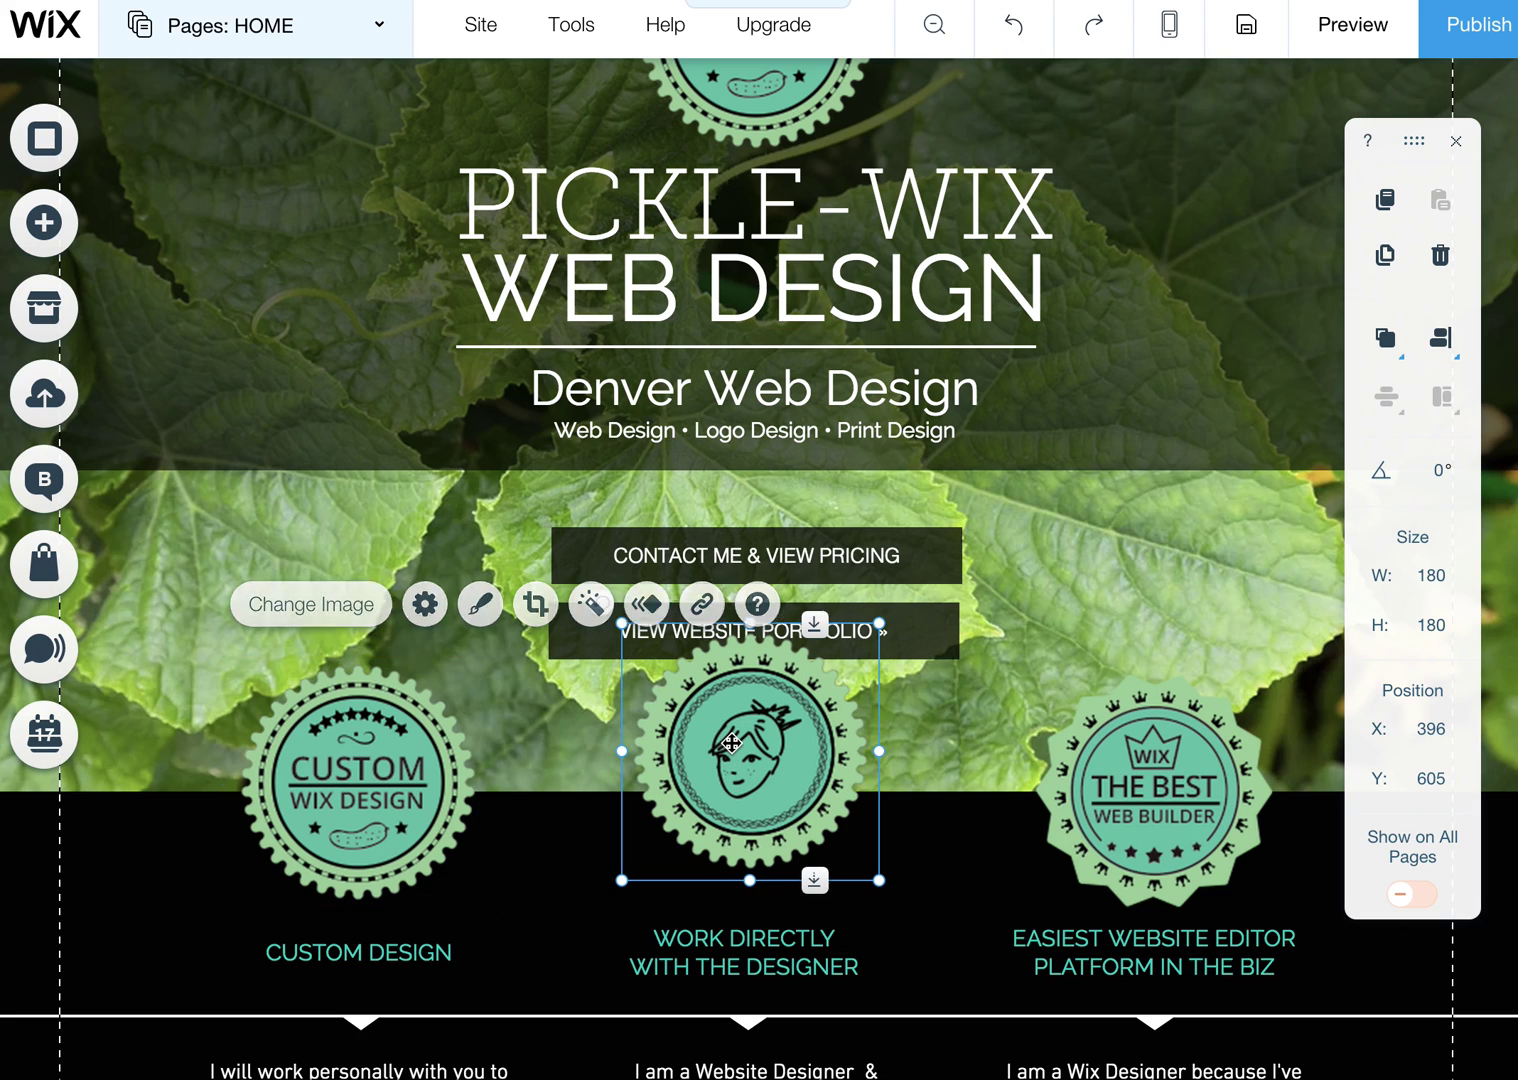
mouse_move(762, 714)
mouse_down()
mouse_move(760, 765)
mouse_move(762, 725)
mouse_move(756, 748)
mouse_move(928, 748)
mouse_move(753, 744)
mouse_move(754, 768)
mouse_move(752, 748)
mouse_up()
click(400, 770)
click(685, 769)
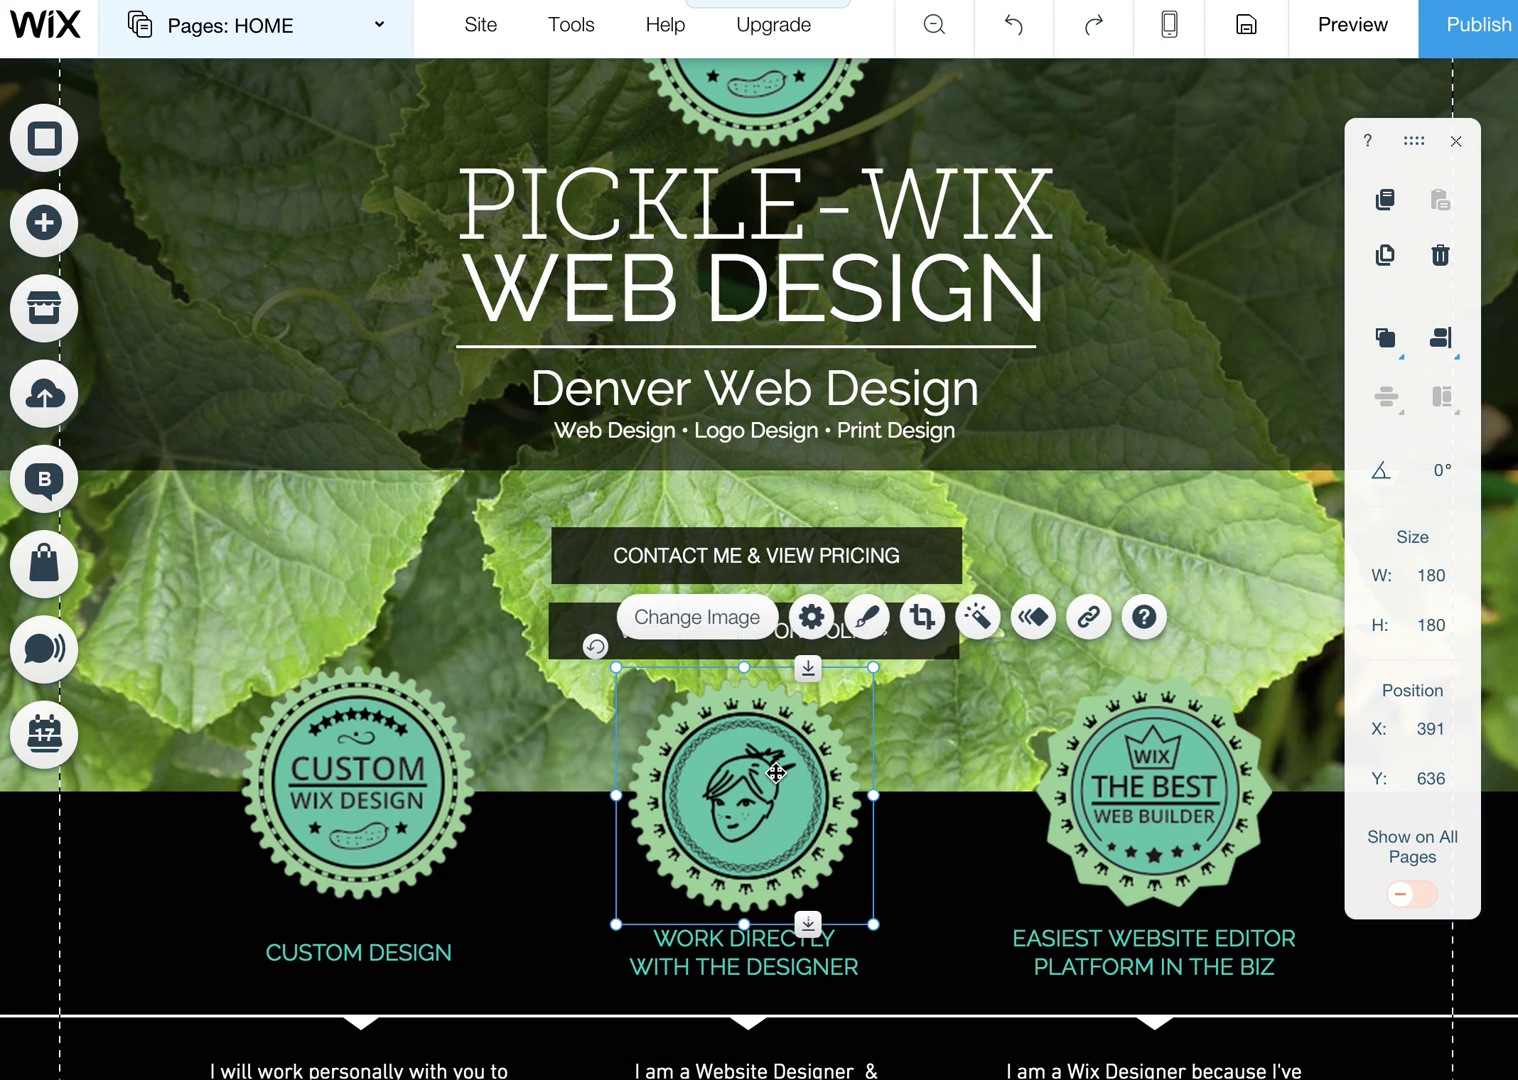
Nudge the left badge back to X 120 and compare its Y position with the middle badge's
click(454, 766)
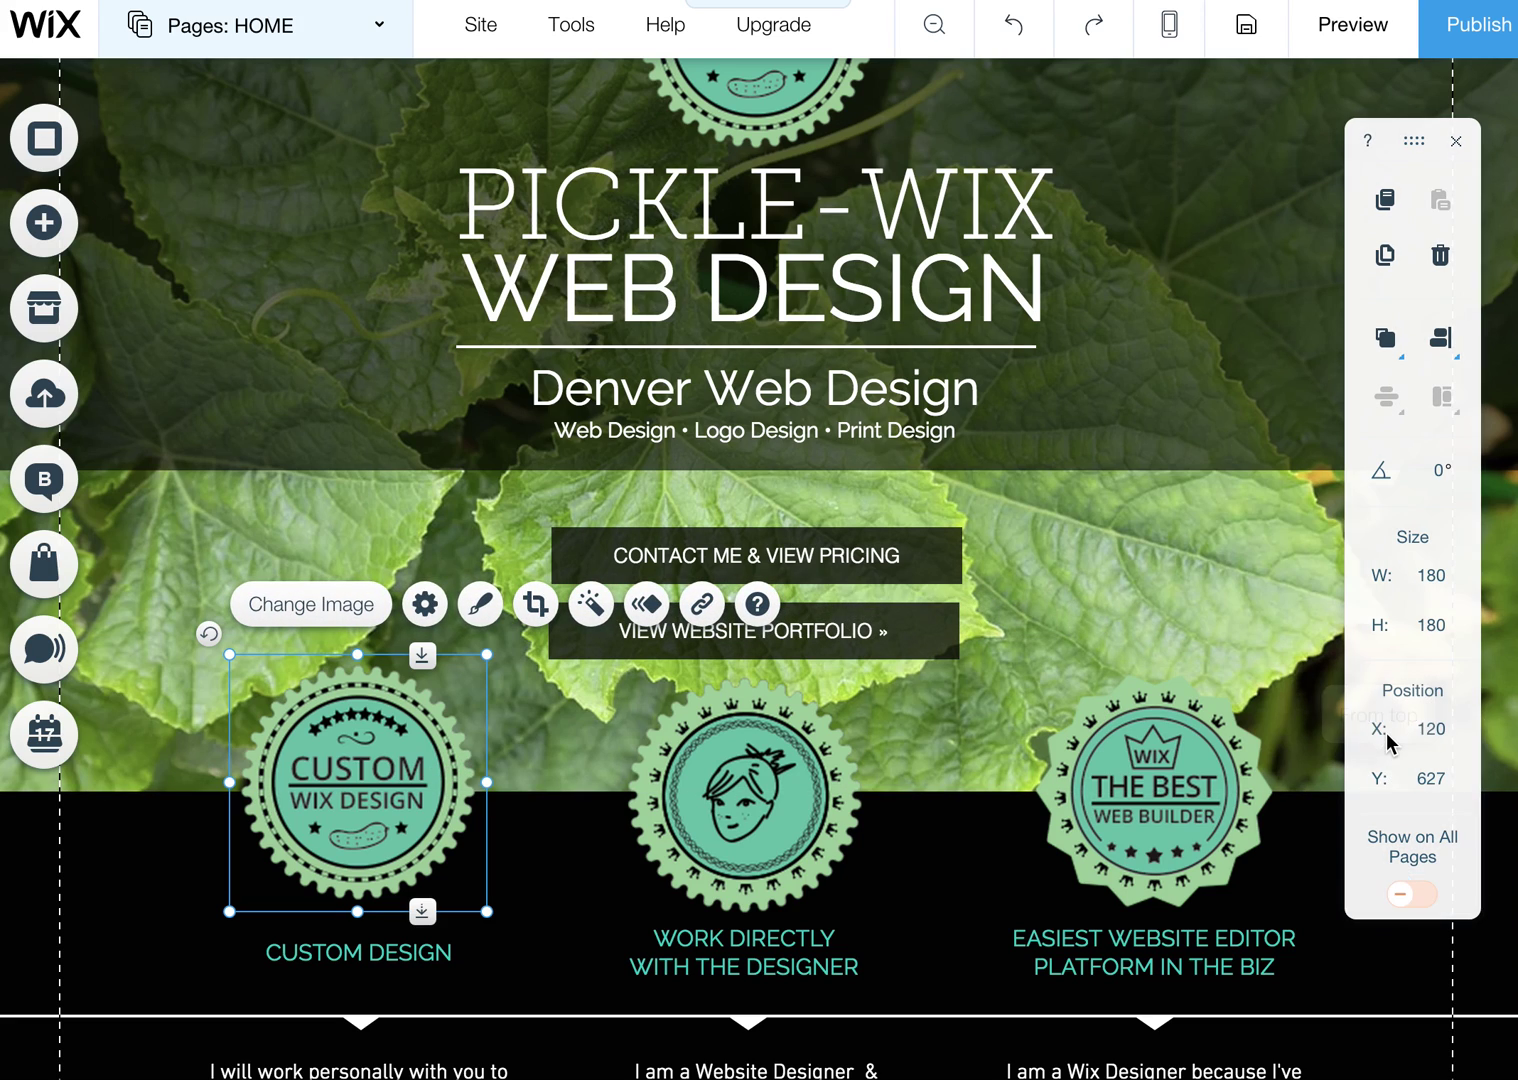
key(Left)
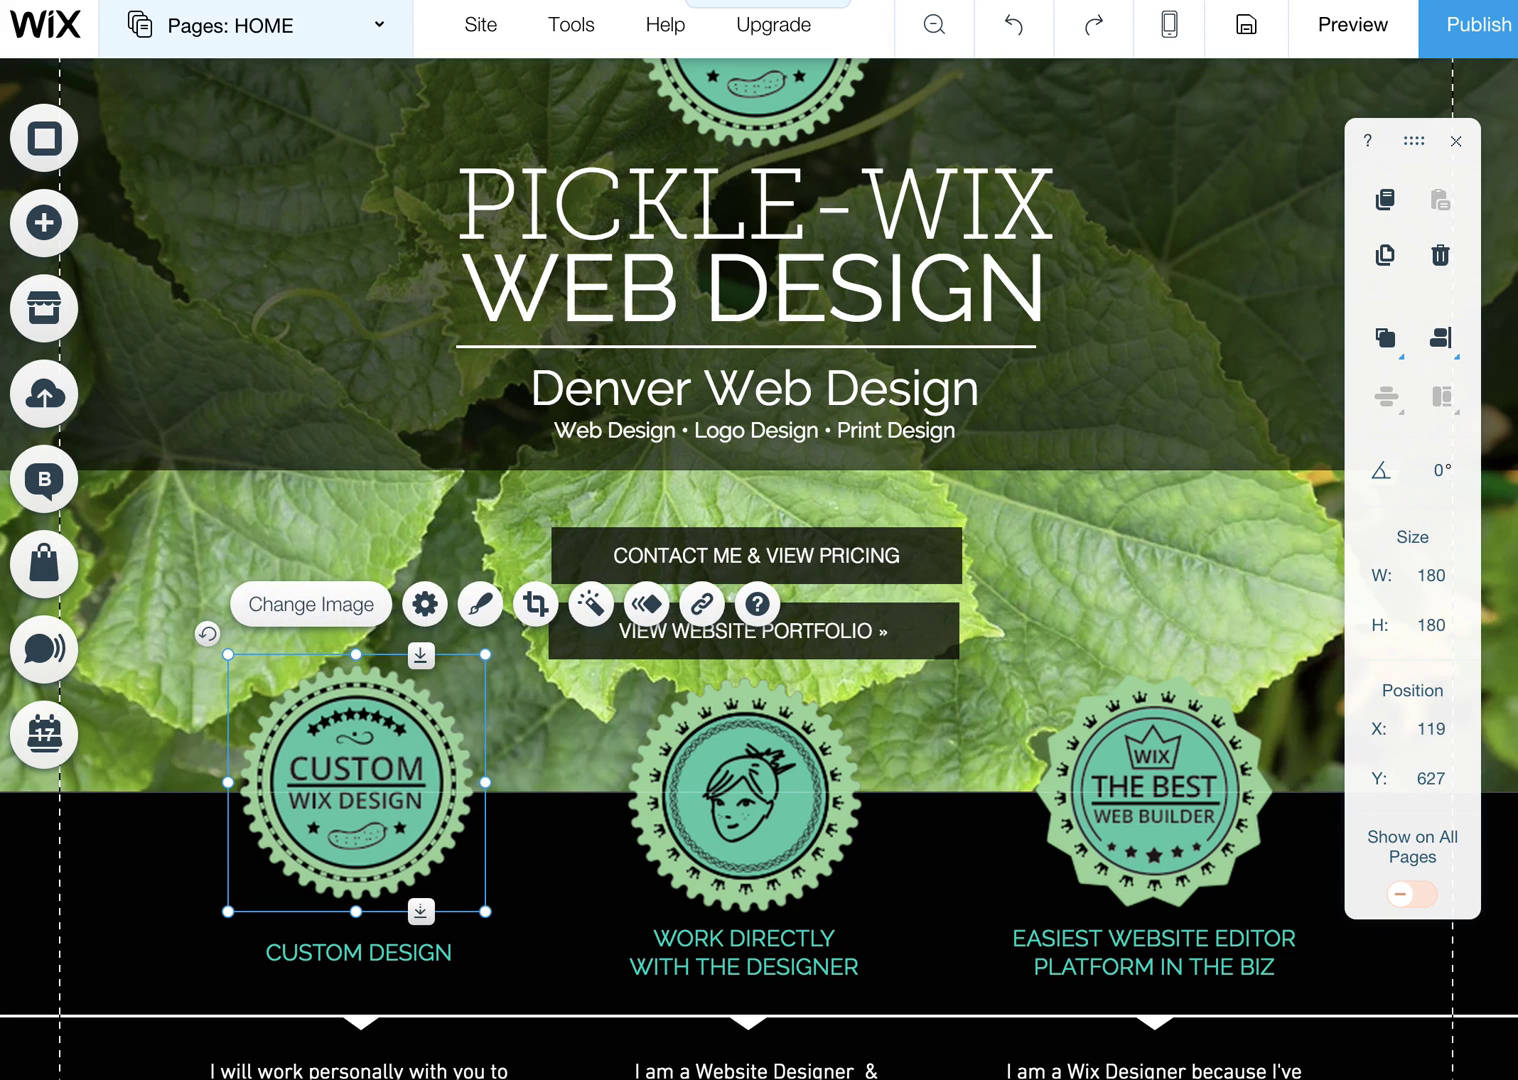
key(Right)
key(Right)
key(Right)
key(Left)
key(Left)
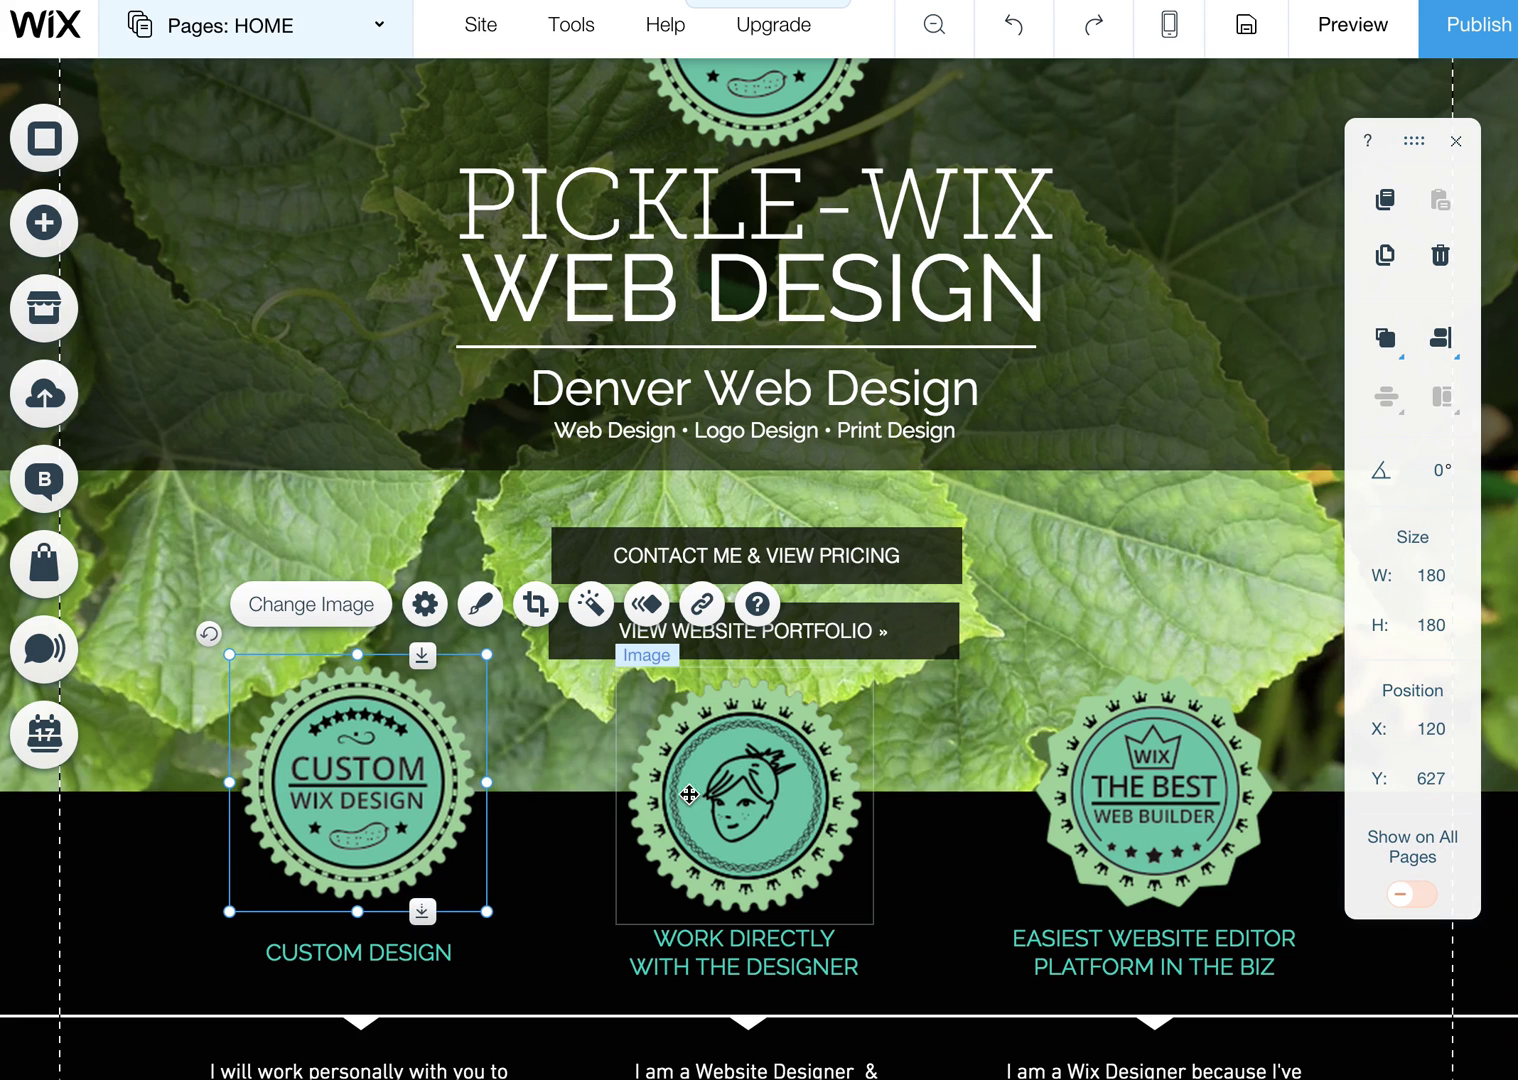
click(722, 800)
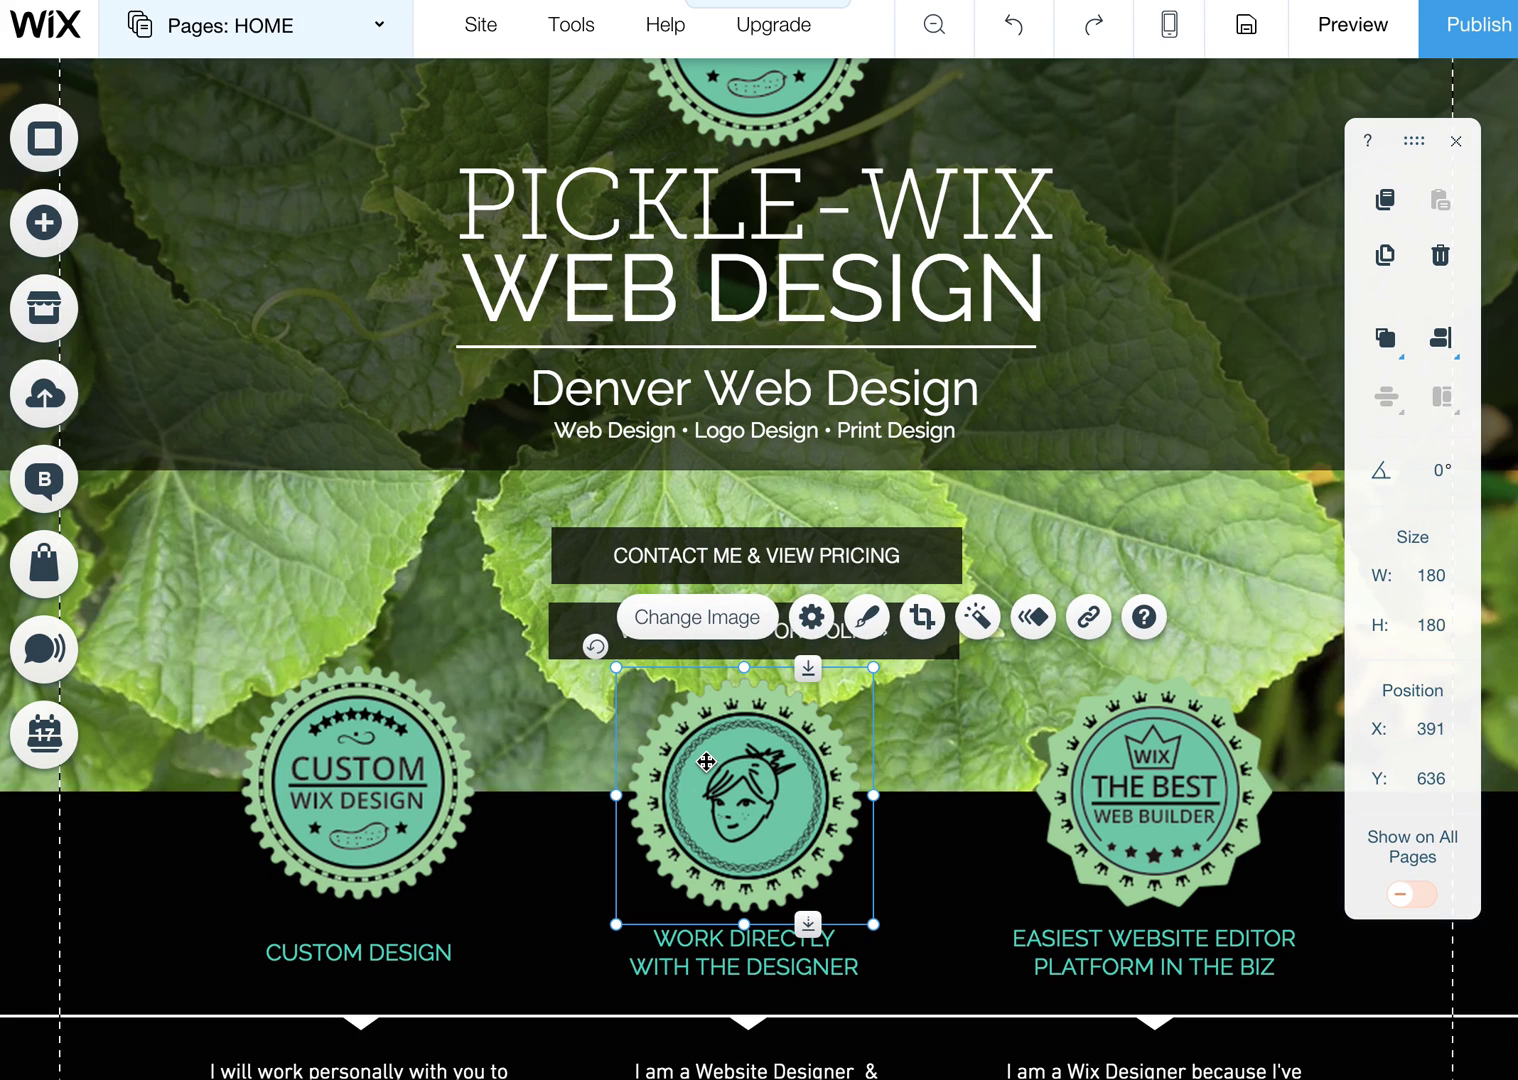
click(402, 771)
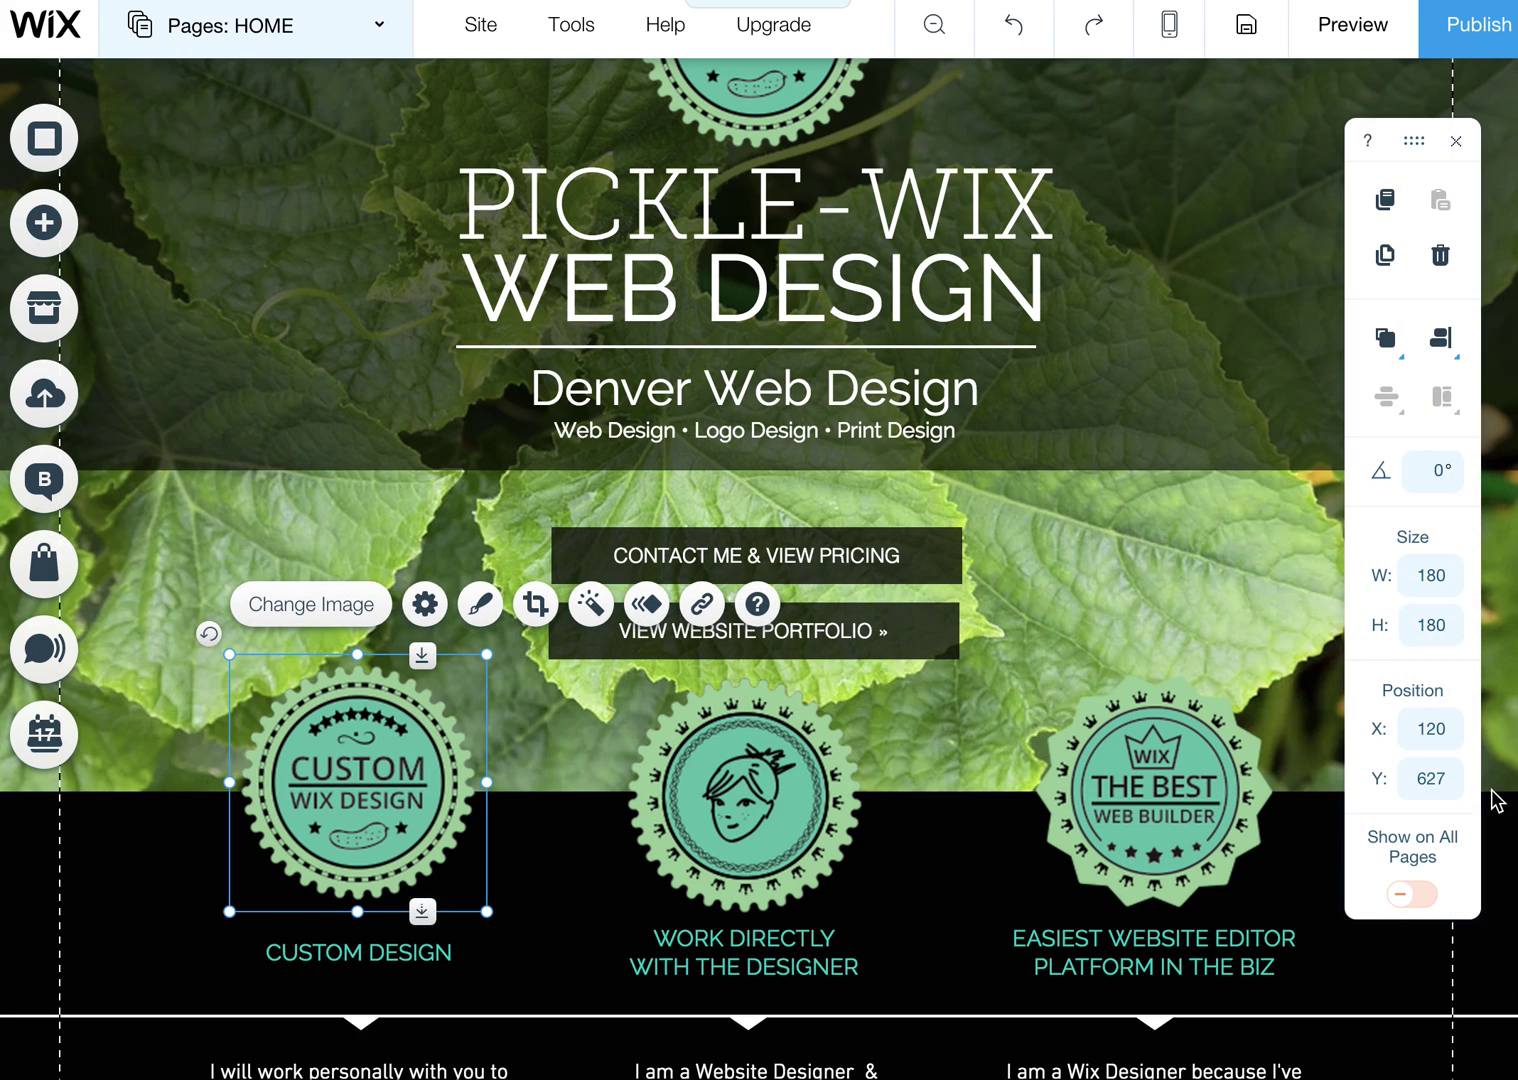
click(740, 790)
click(1430, 780)
Set both the middle and right EASIEST WEBSITE EDITOR badges to Y 627, then deselect
text(627)
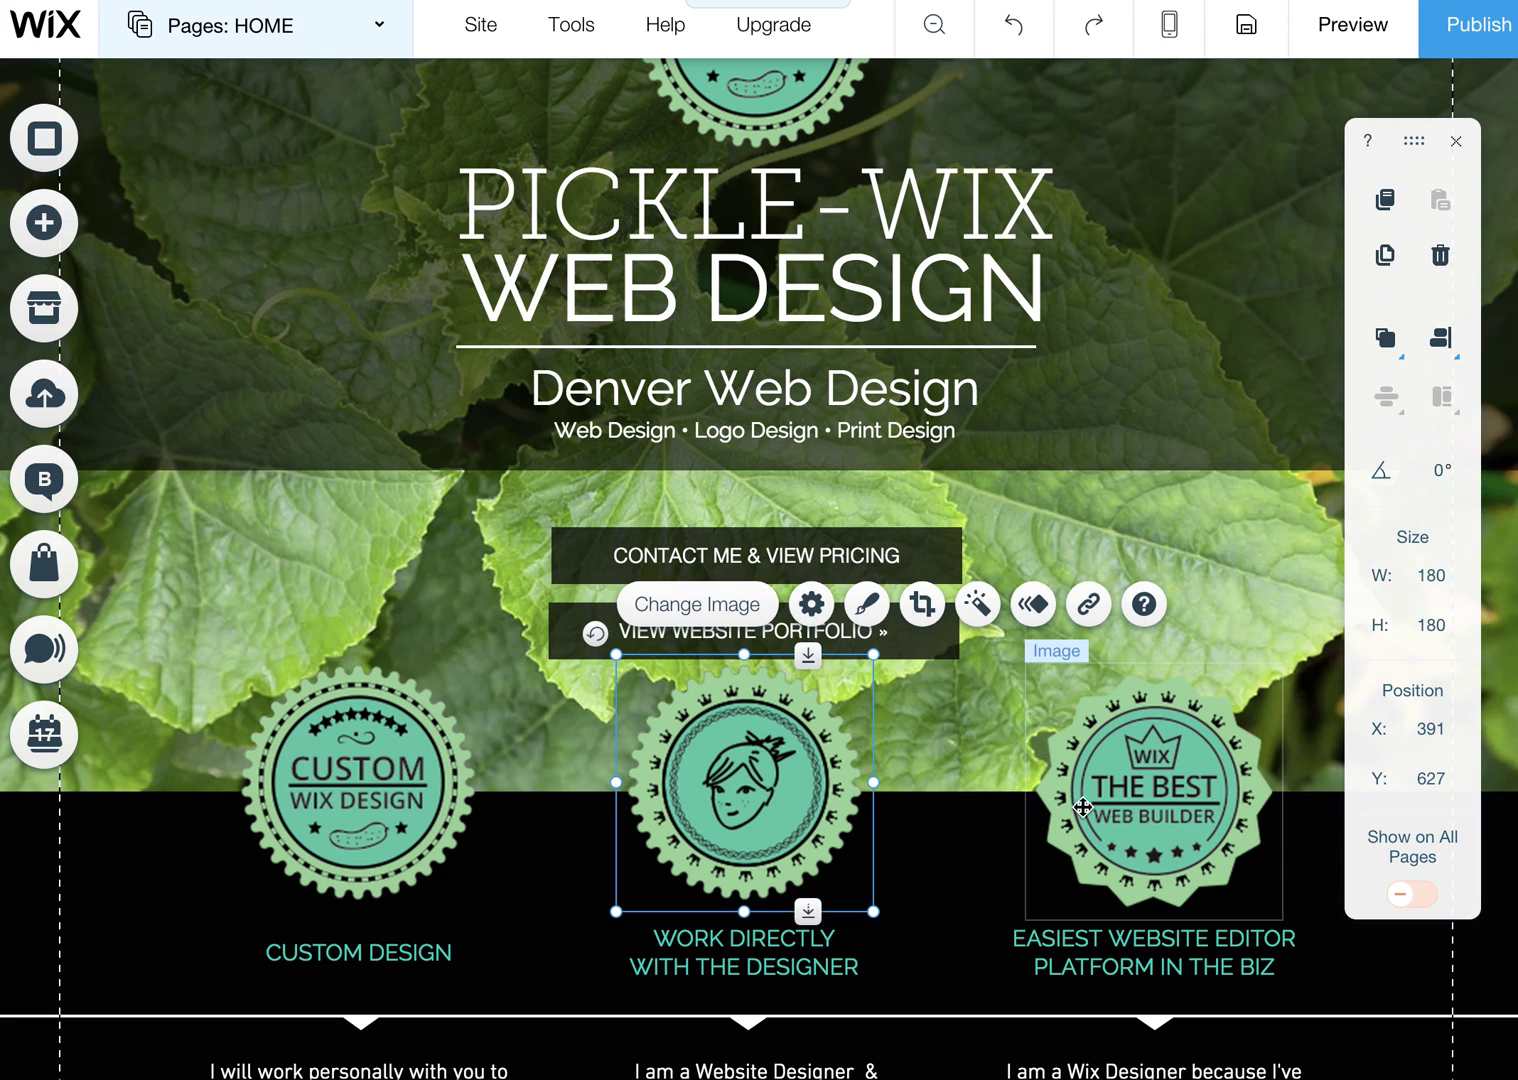
click(1154, 790)
click(1430, 778)
text(62)
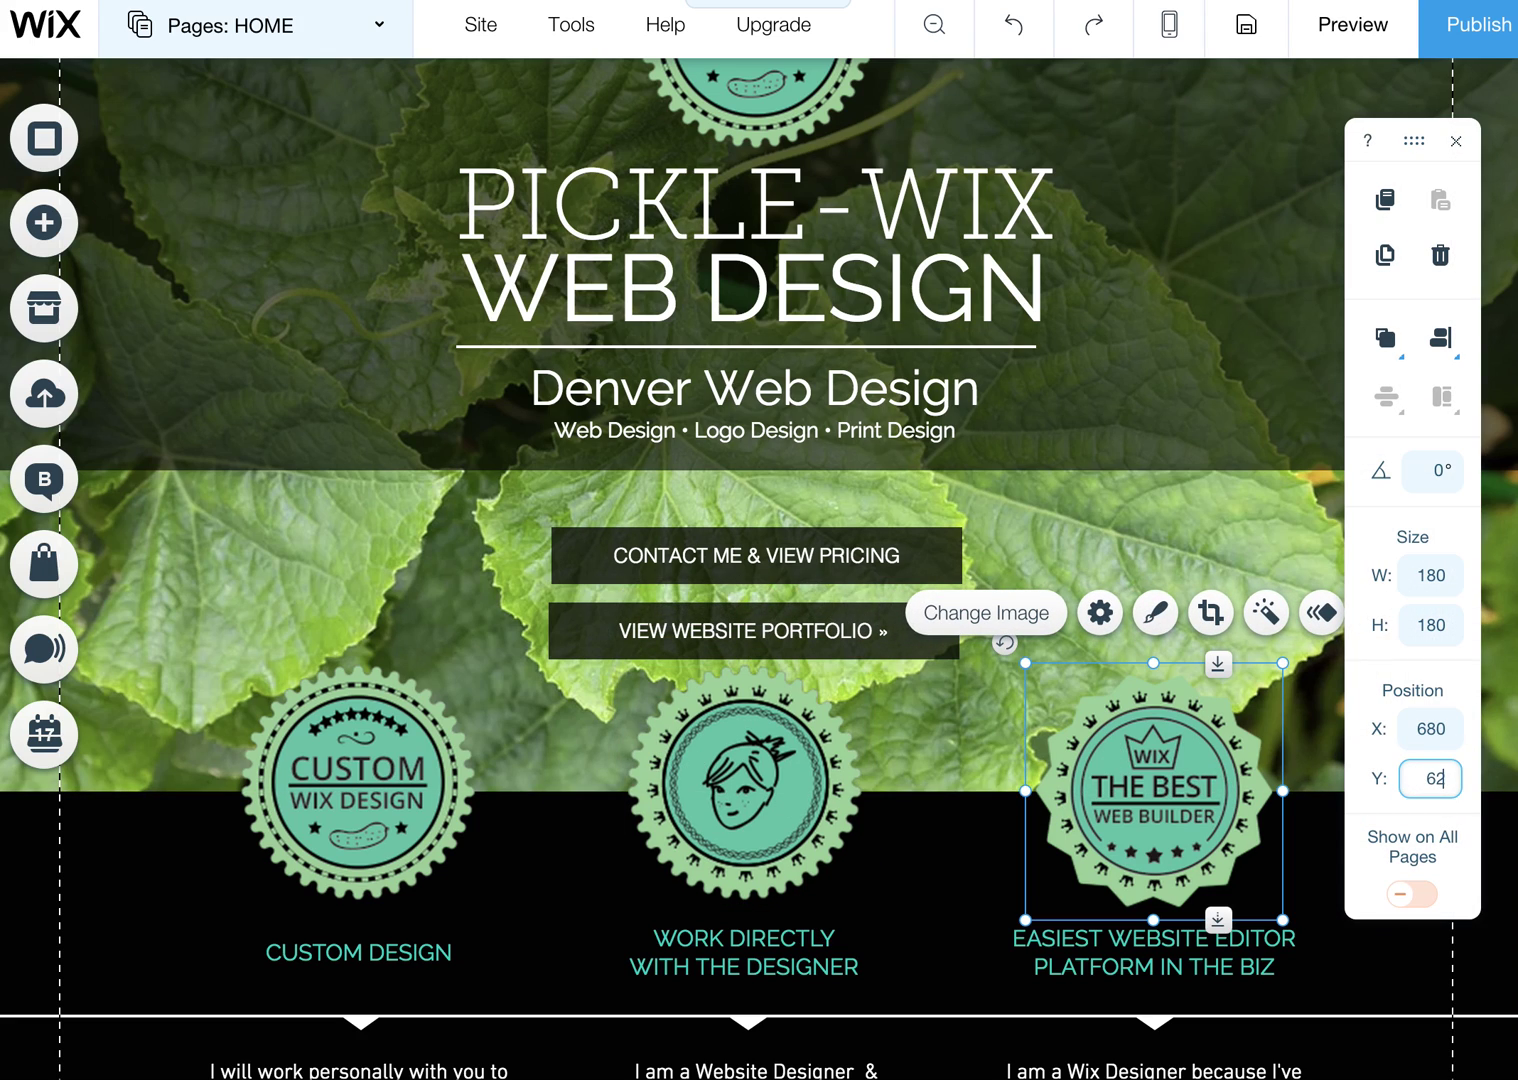
text(7)
key(Return)
click(1338, 722)
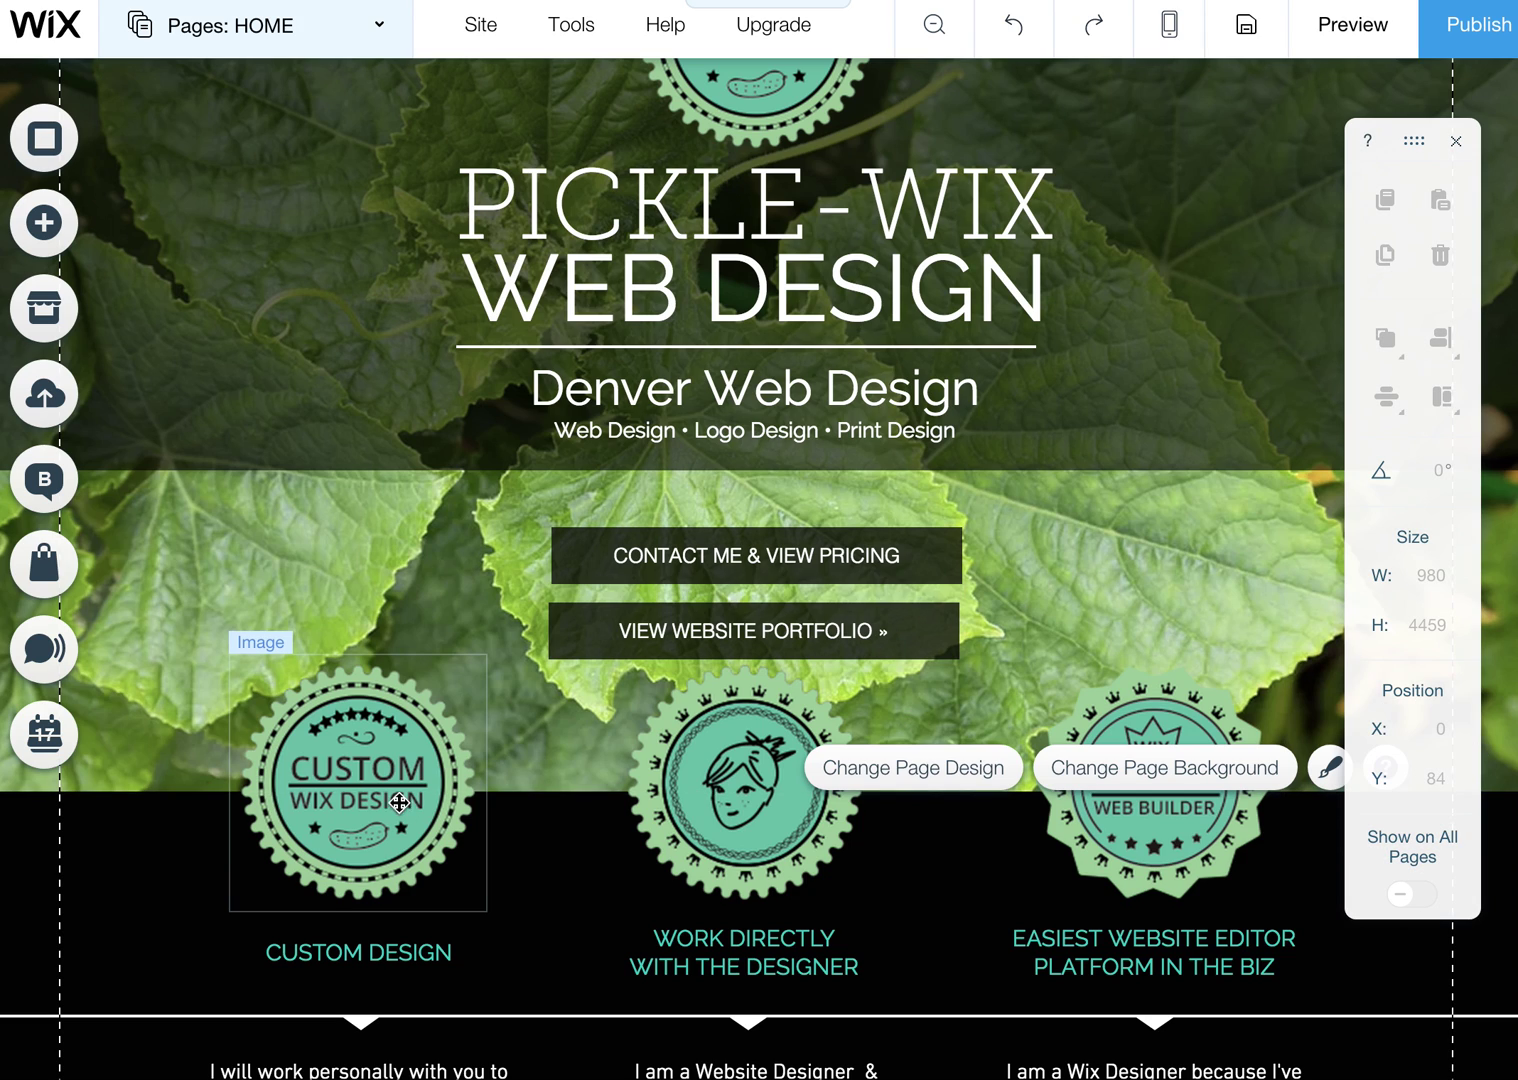
Crop the top off the Custom Design badge image by dragging its top handle downward
click(373, 762)
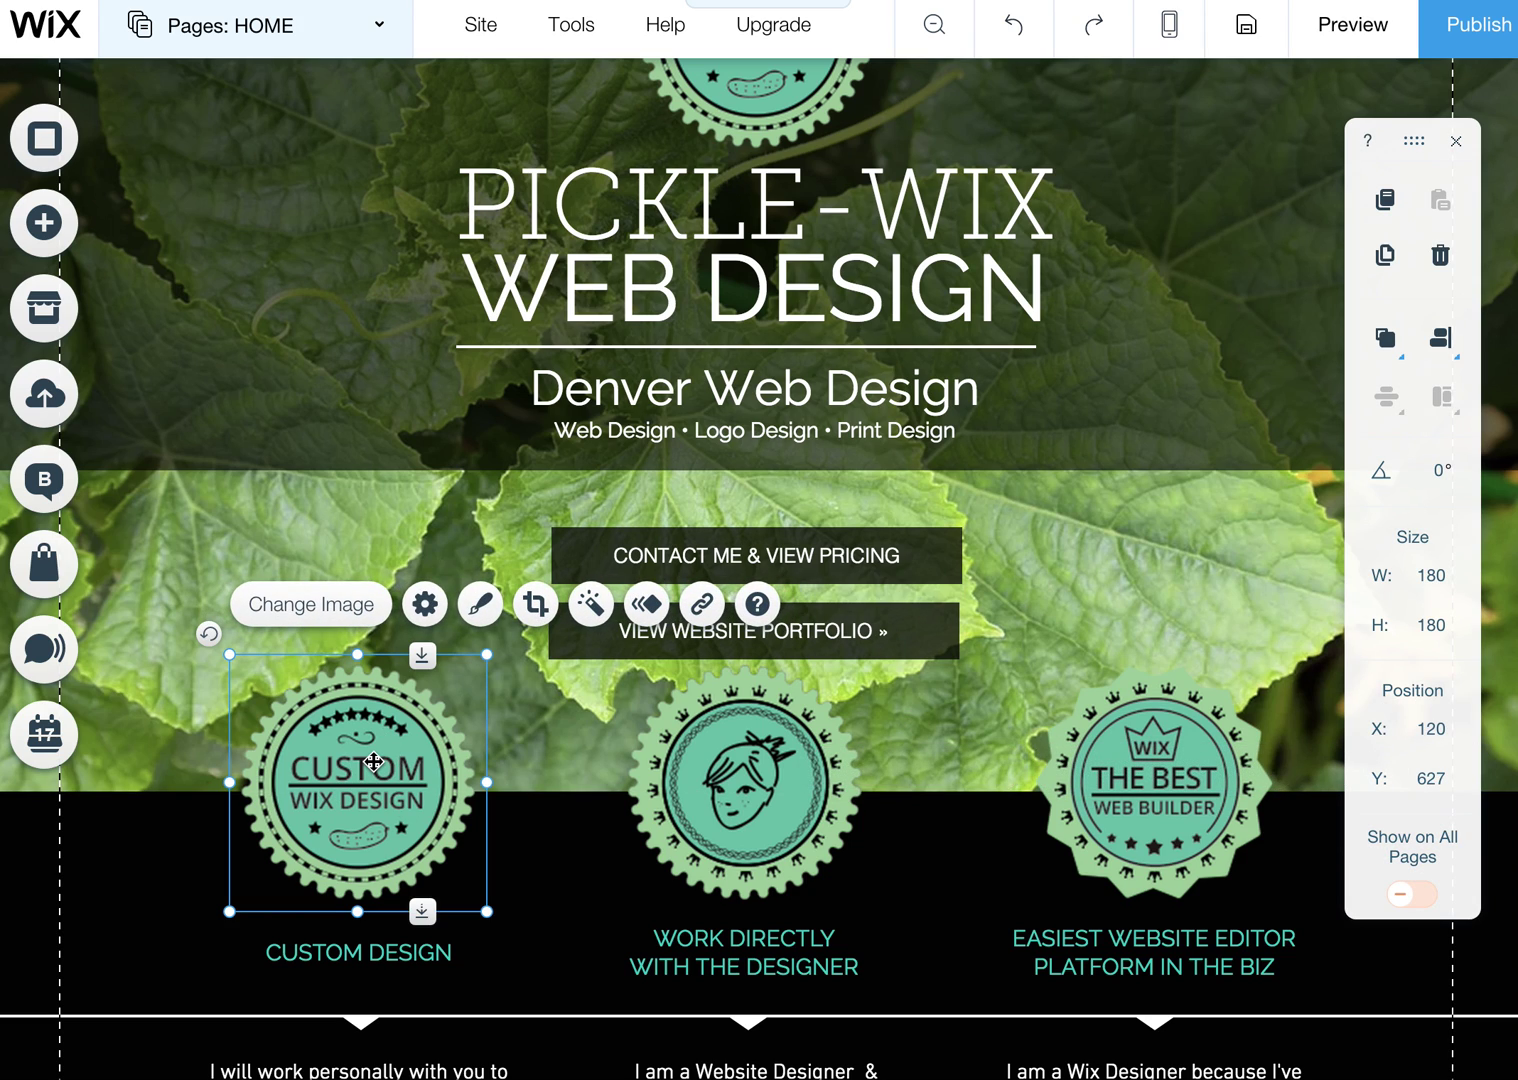
click(425, 606)
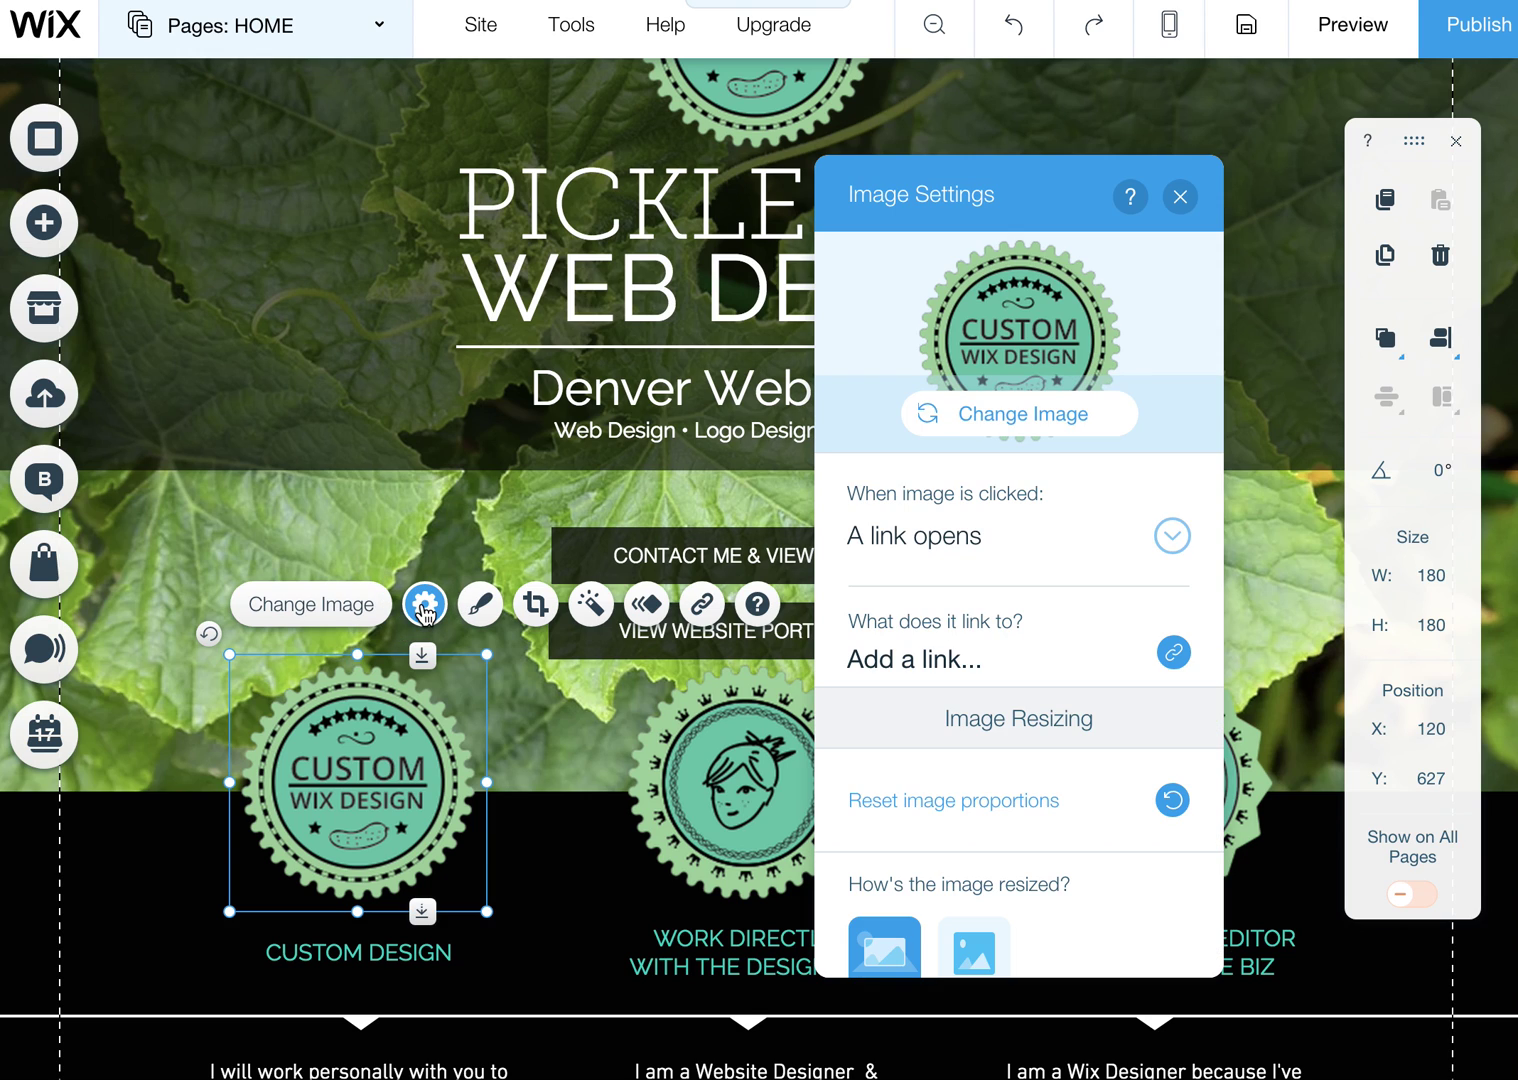
click(1180, 196)
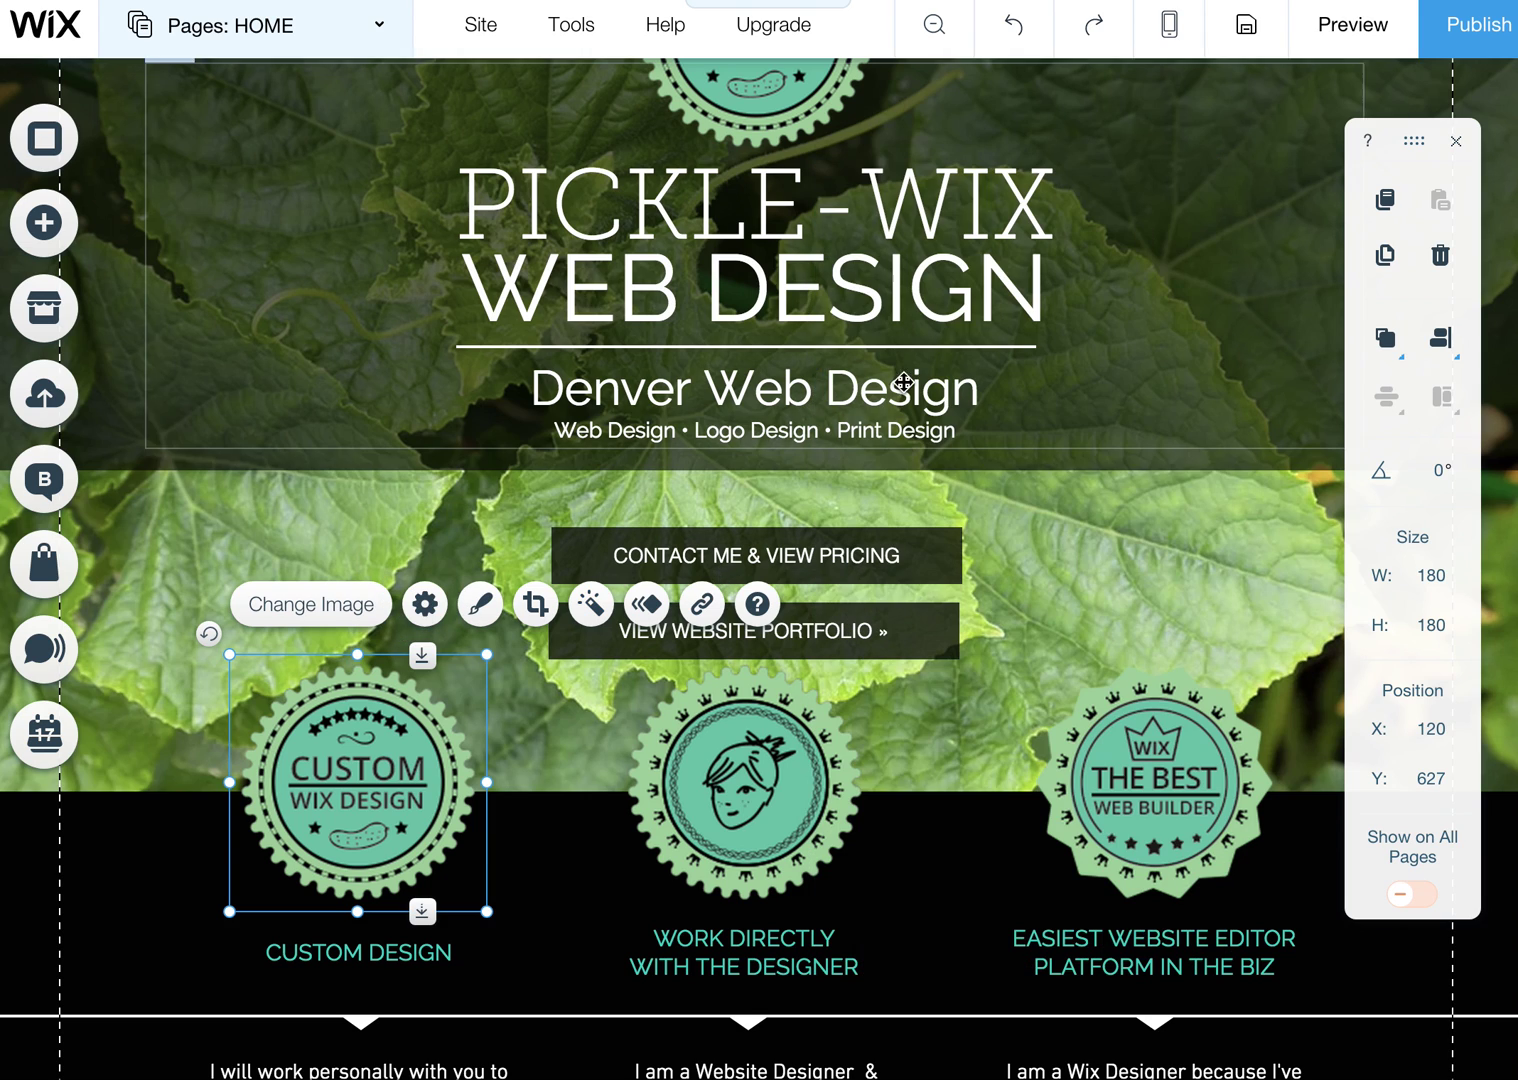
drag(356, 656, 356, 777)
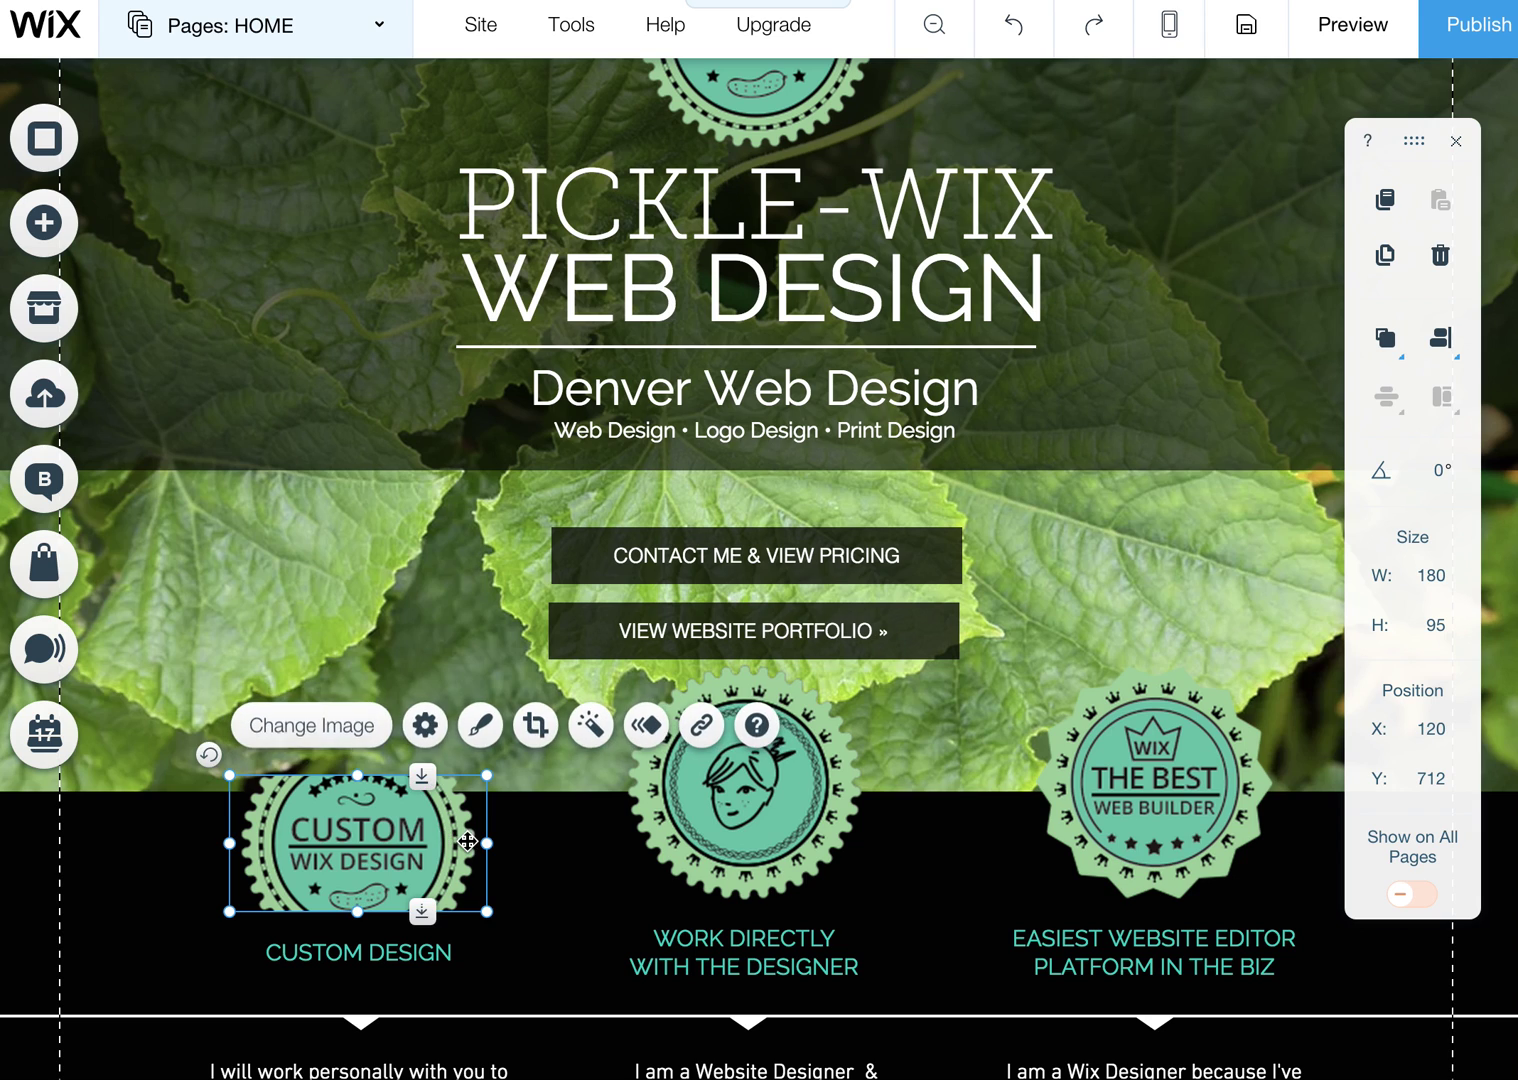
click(532, 849)
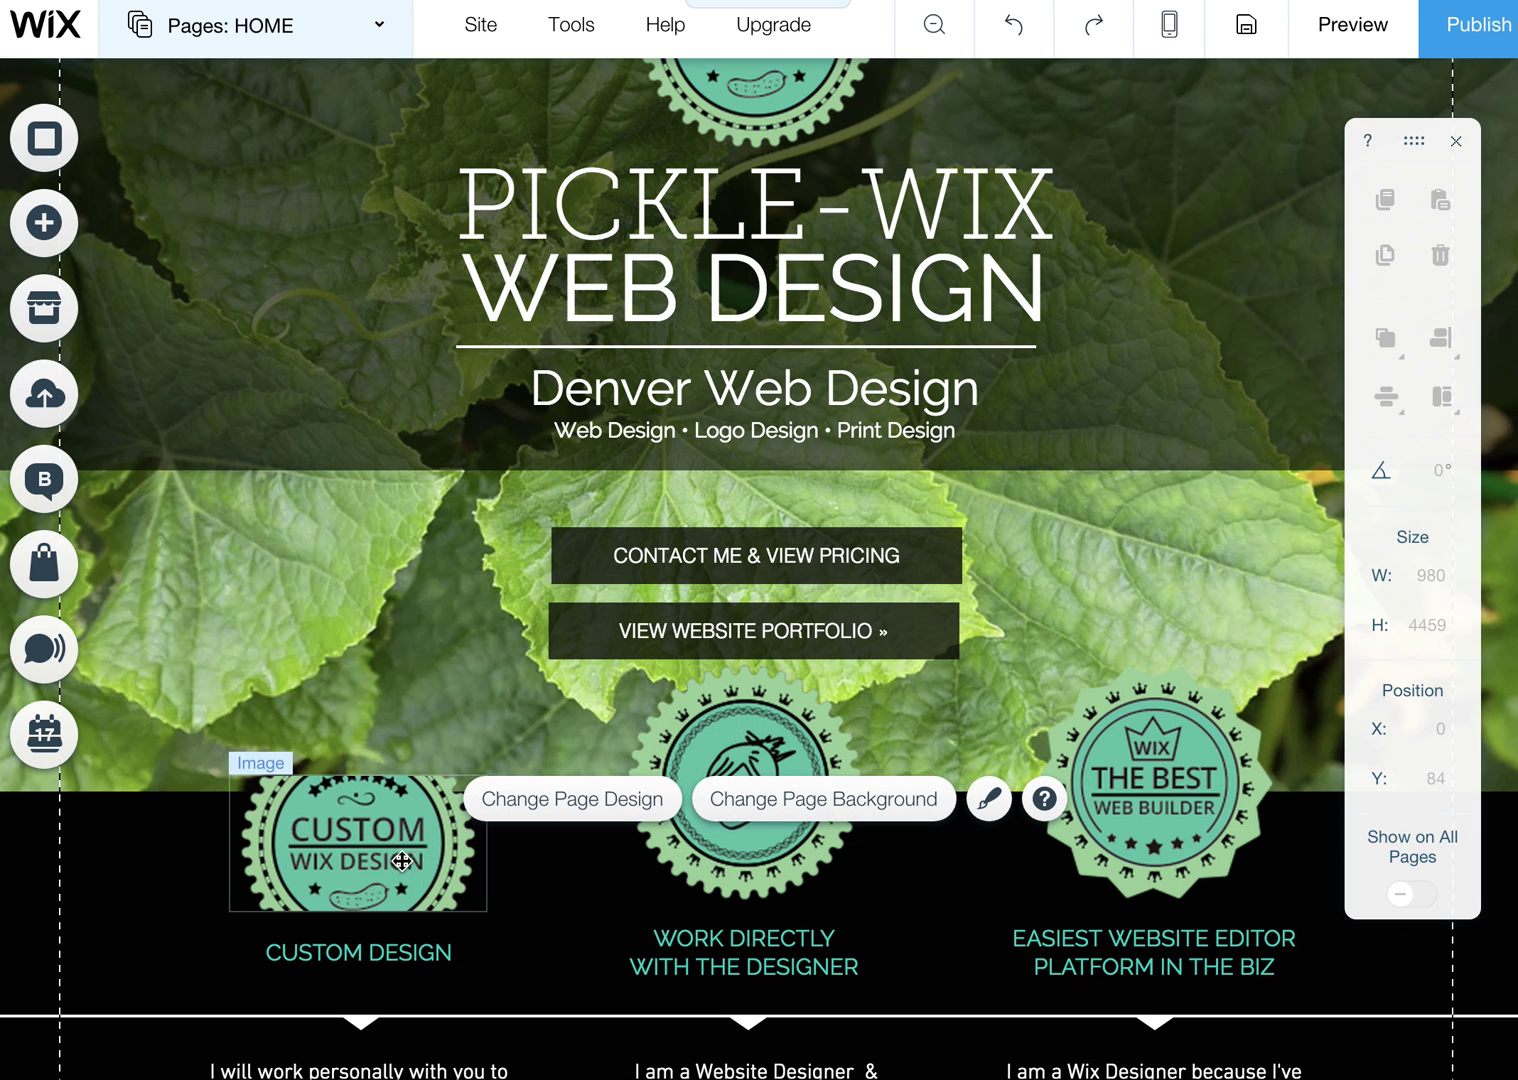
Reset the Custom Design badge's image proportions in Settings, restoring it to square 180×180
click(357, 862)
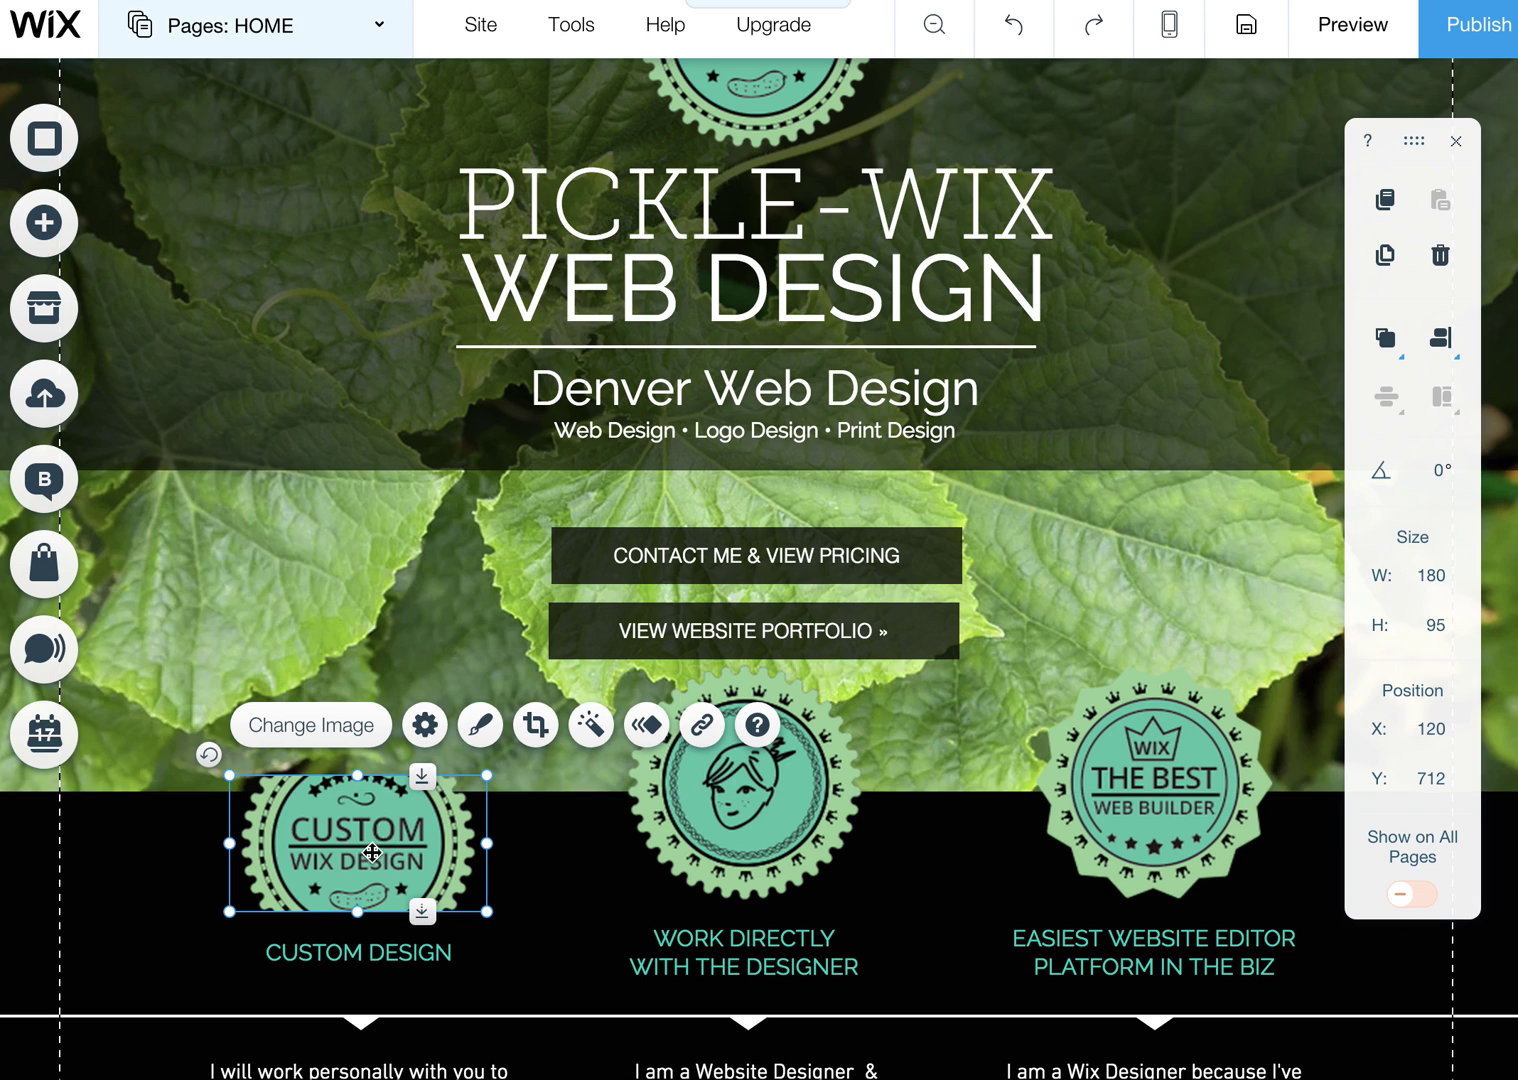
click(425, 724)
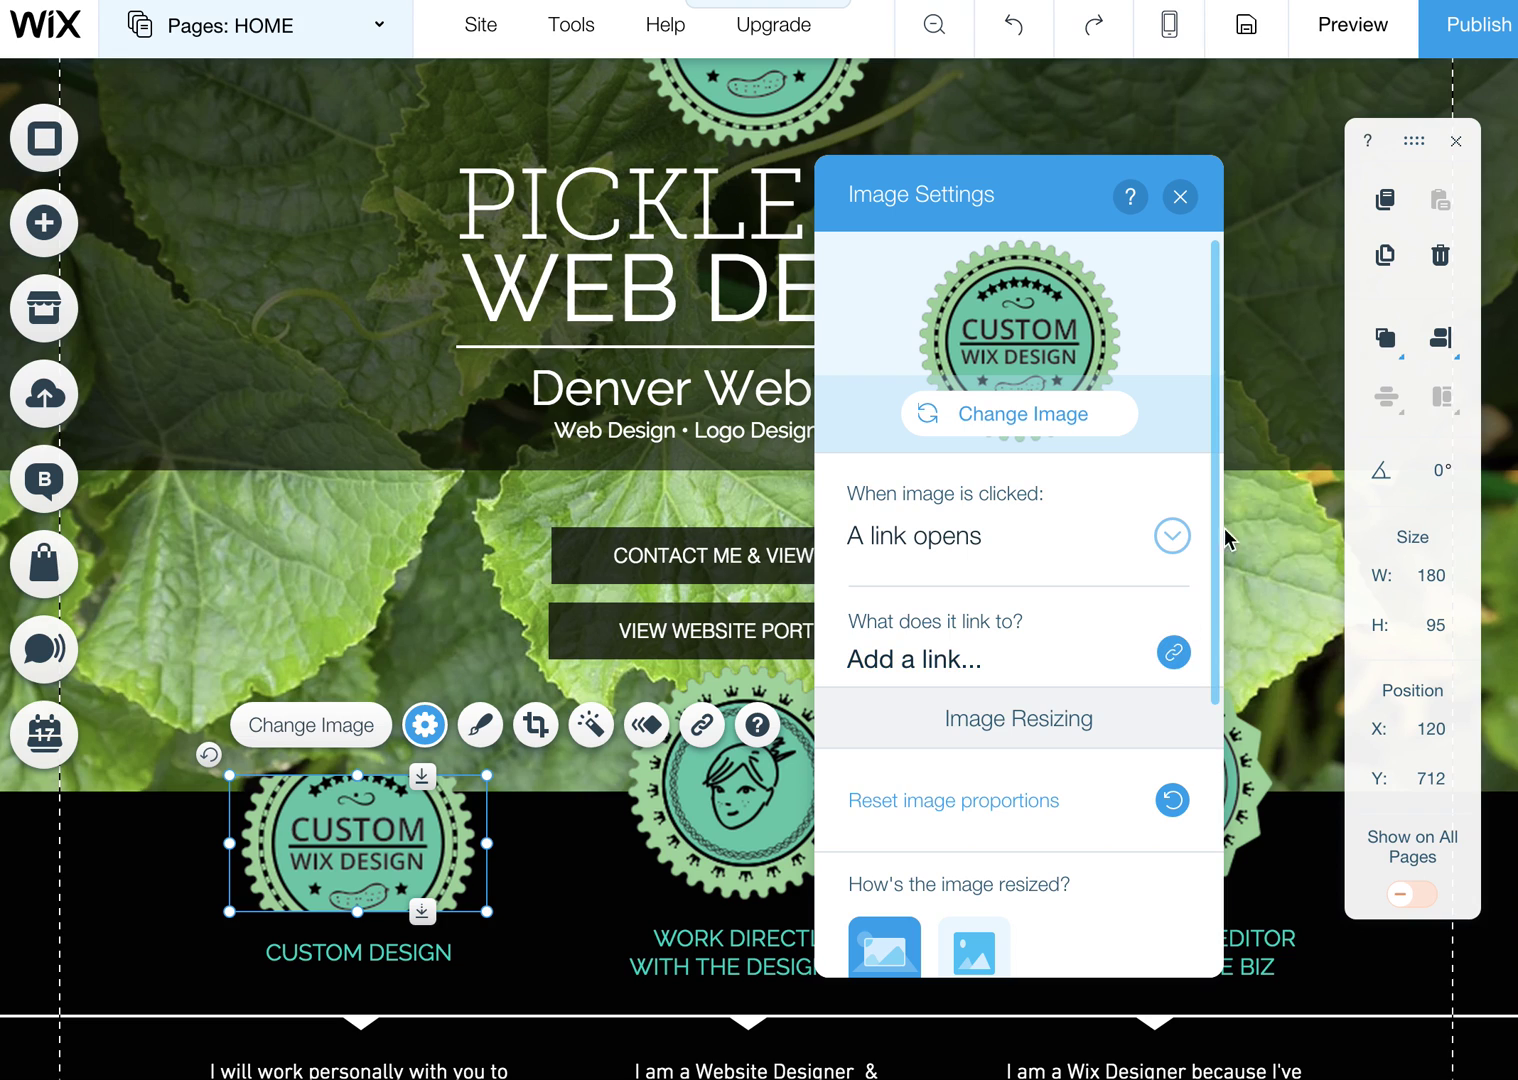
scroll(1213, 546, down, 1)
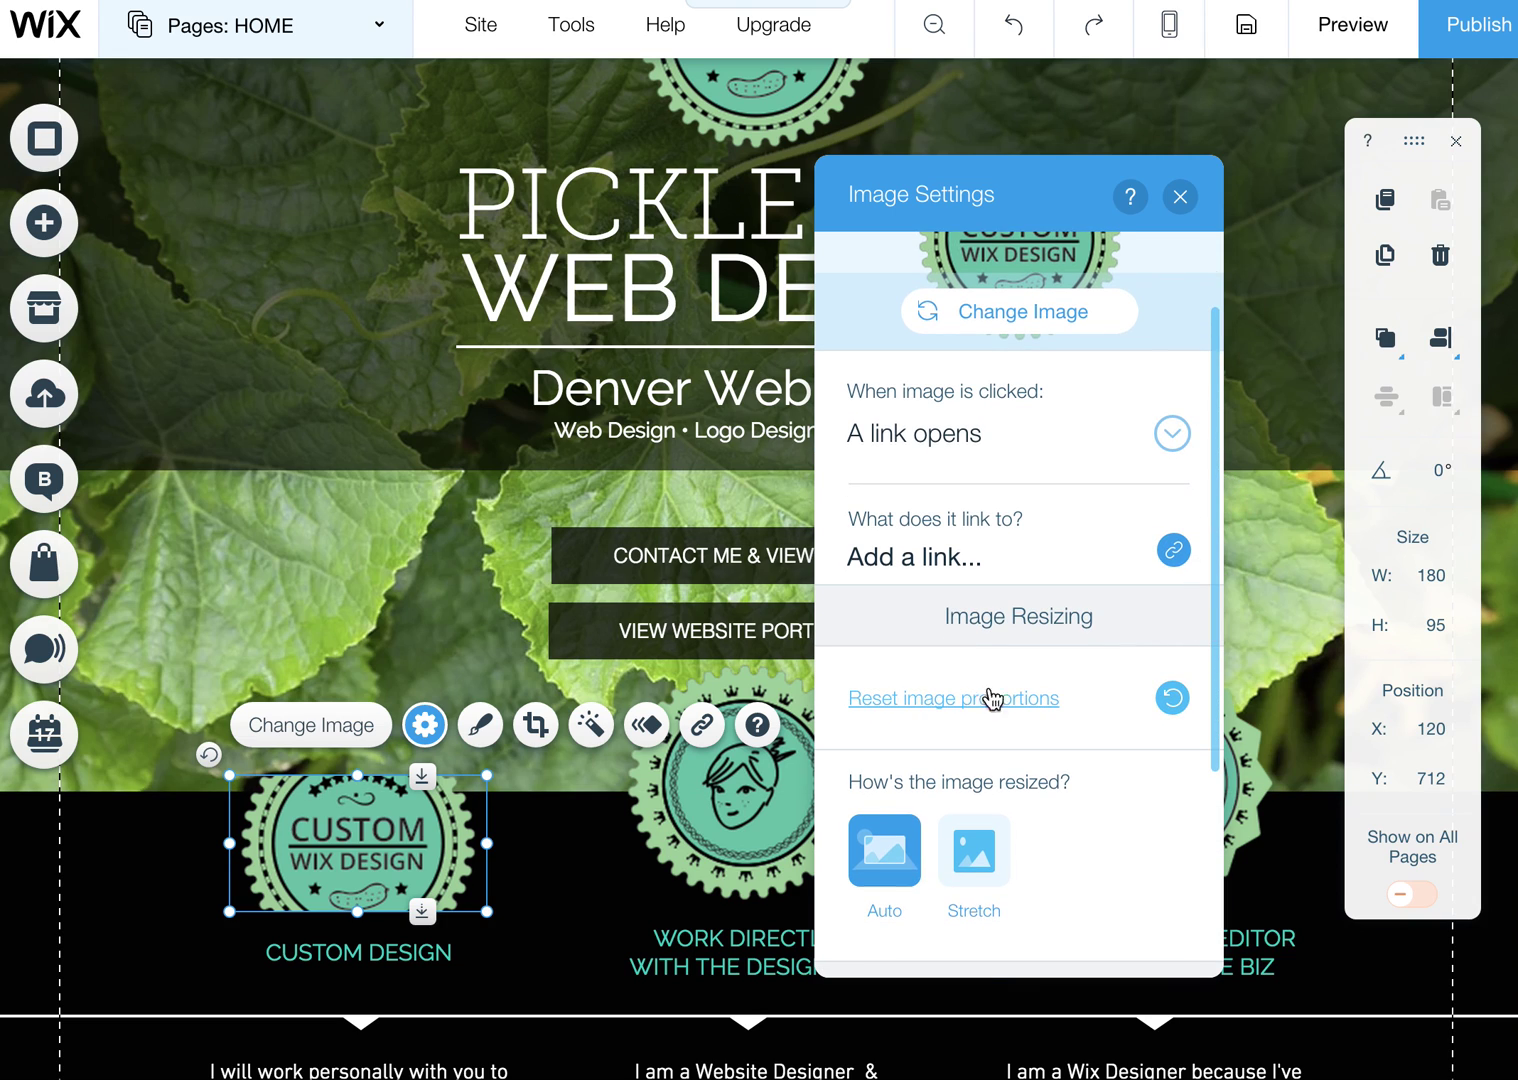
scroll(1224, 500, up, 1)
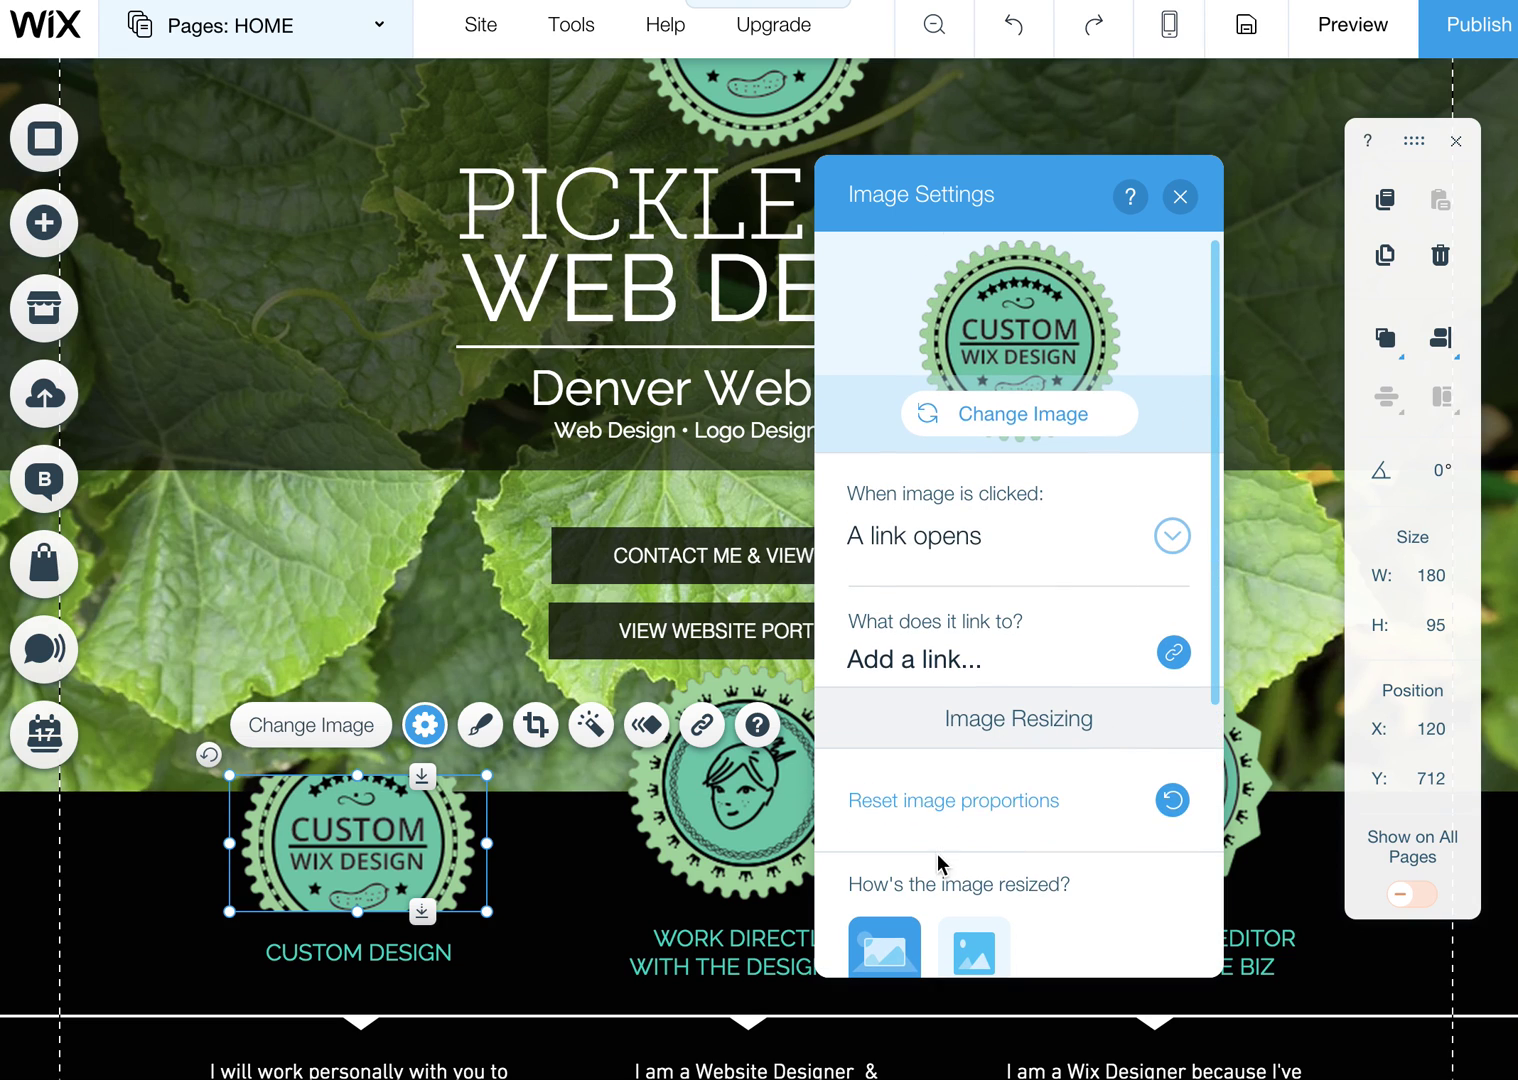
click(952, 802)
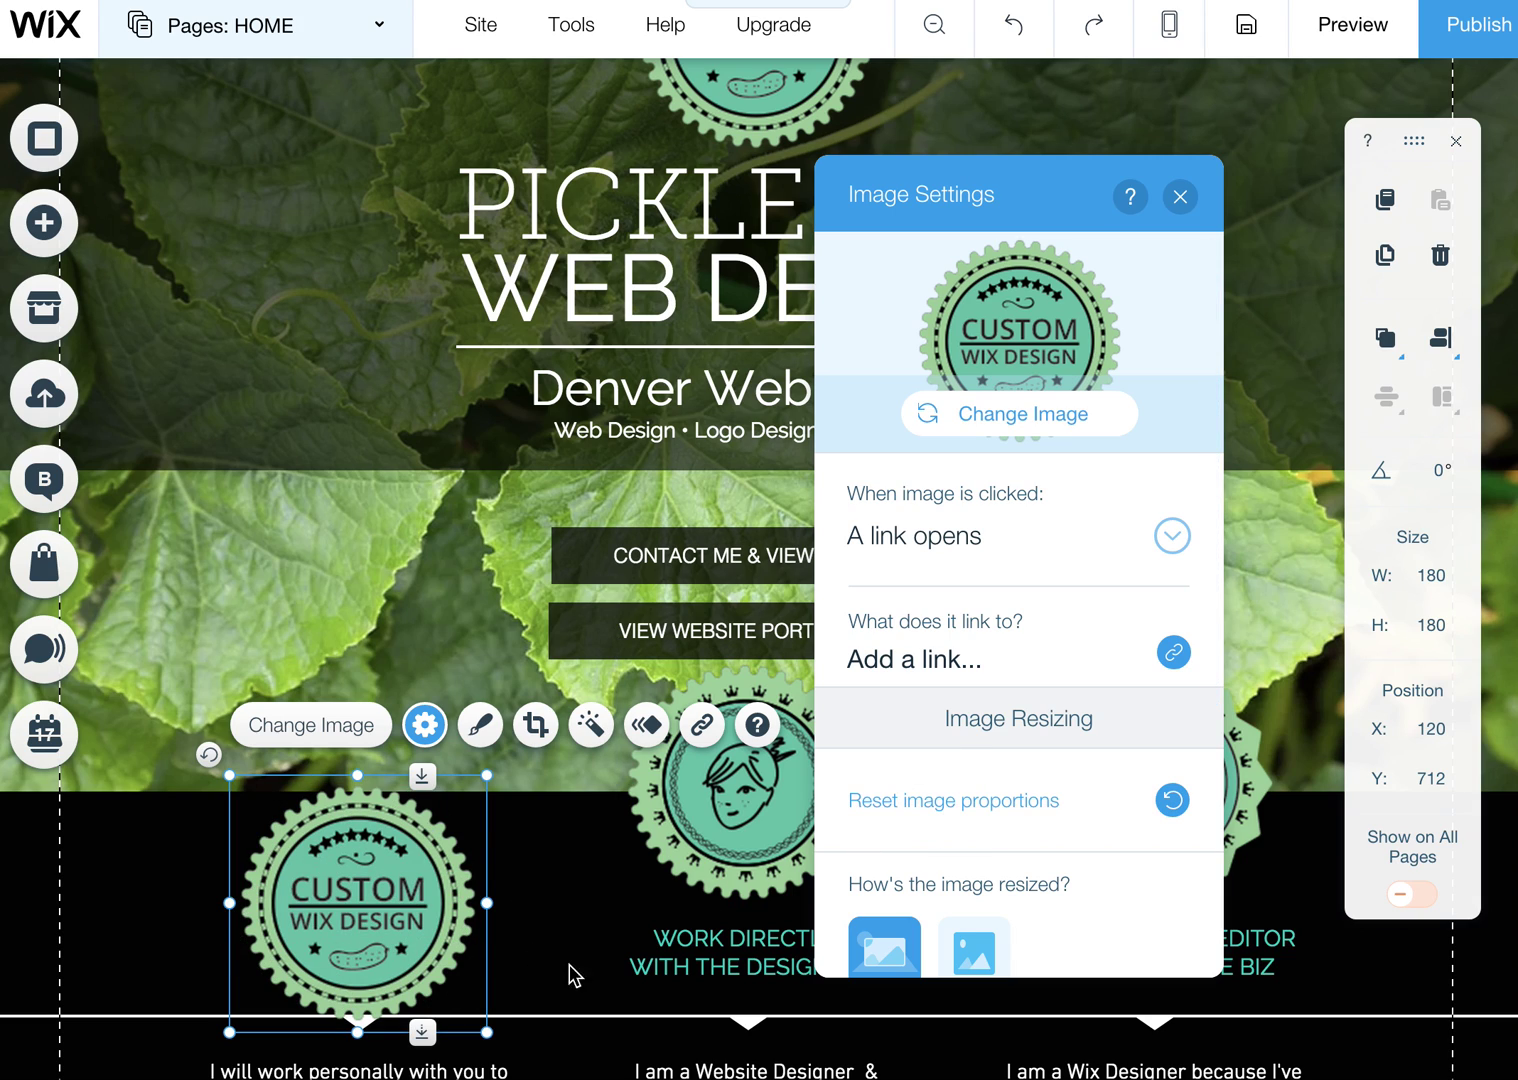
click(1180, 197)
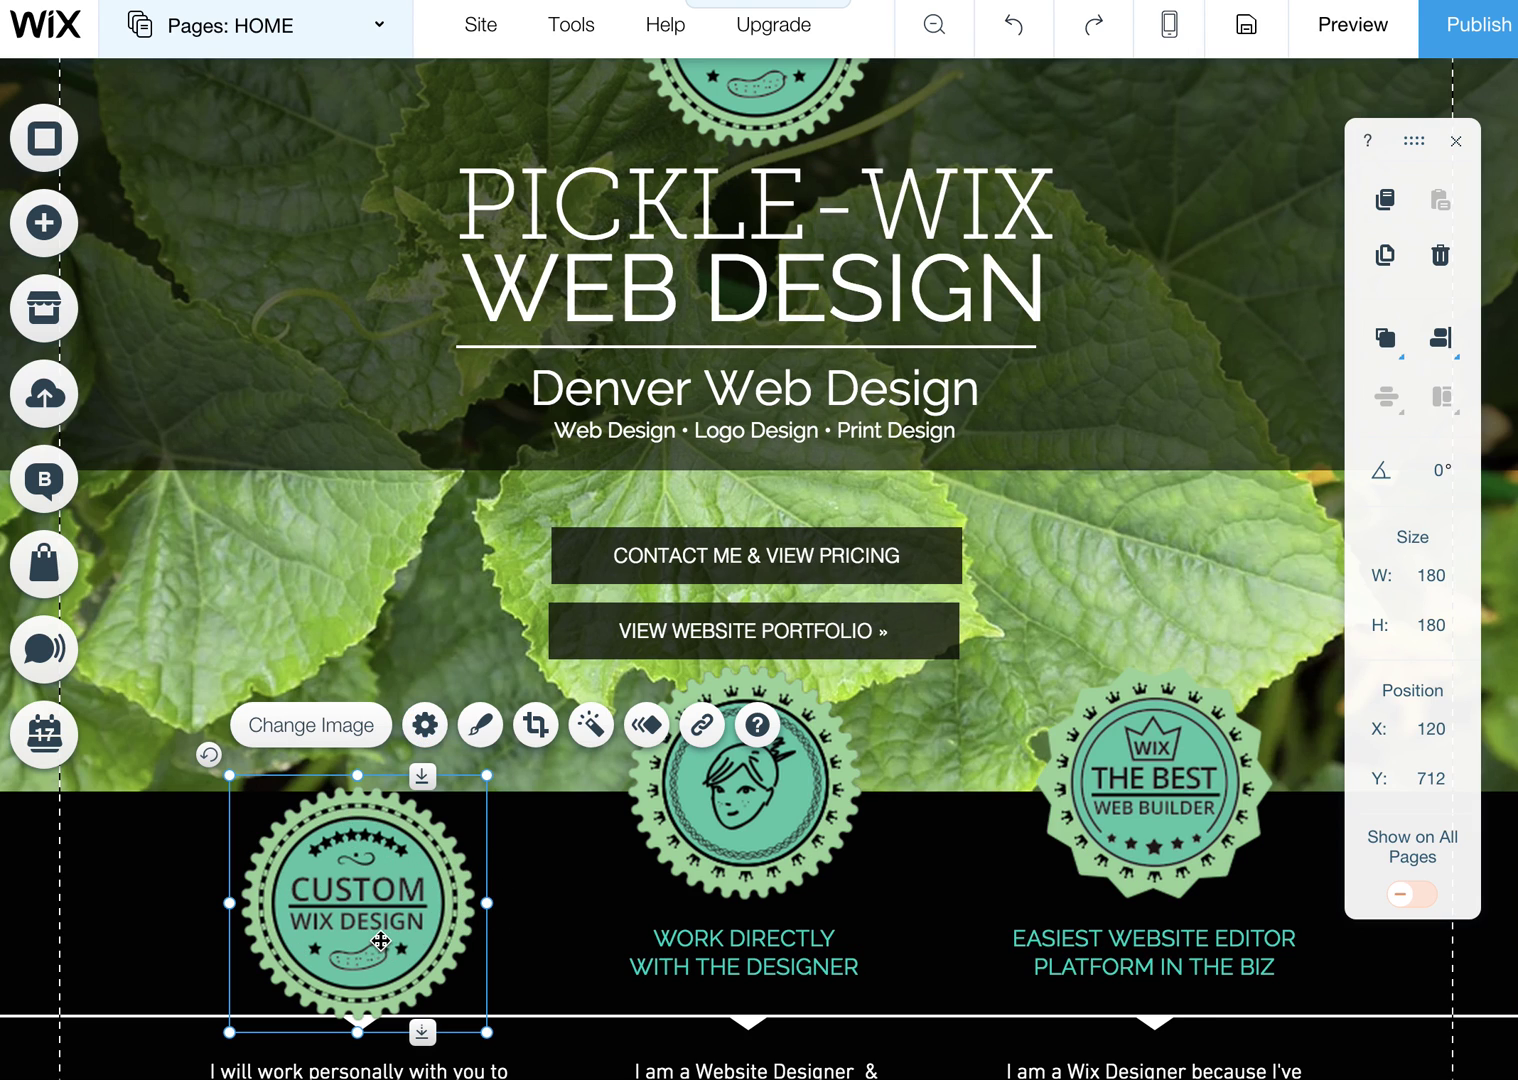
Drag the face badge down toward the Custom badge, then back up to Y 627
click(1443, 785)
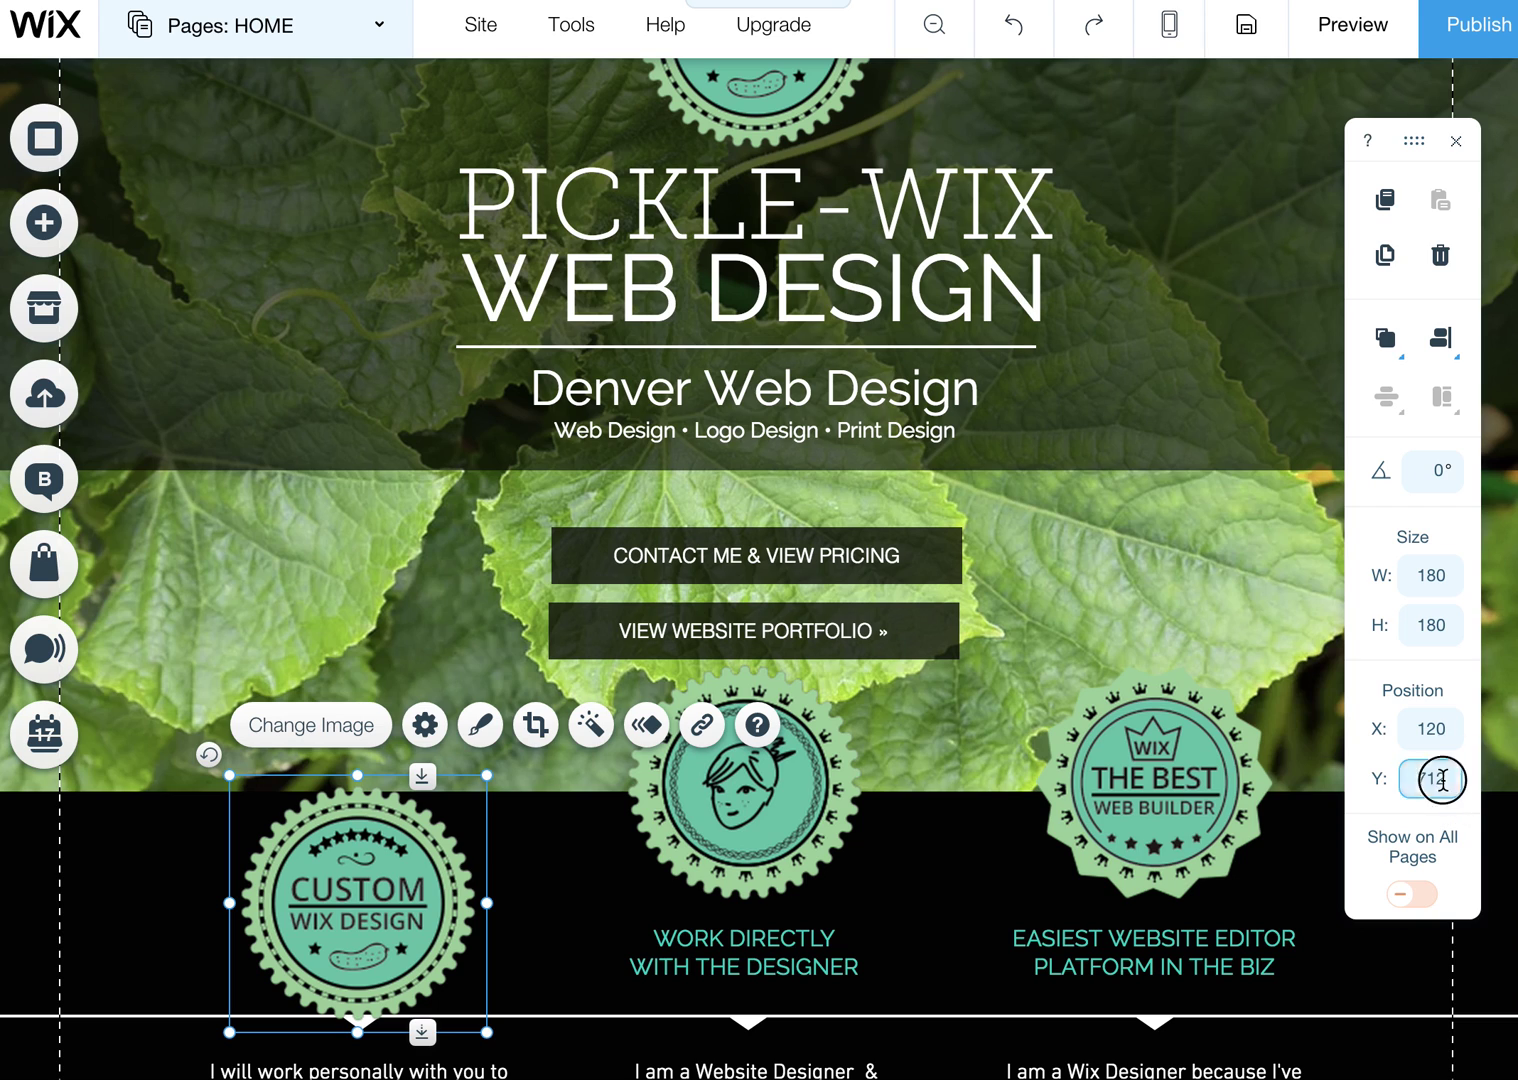
drag(720, 730, 720, 840)
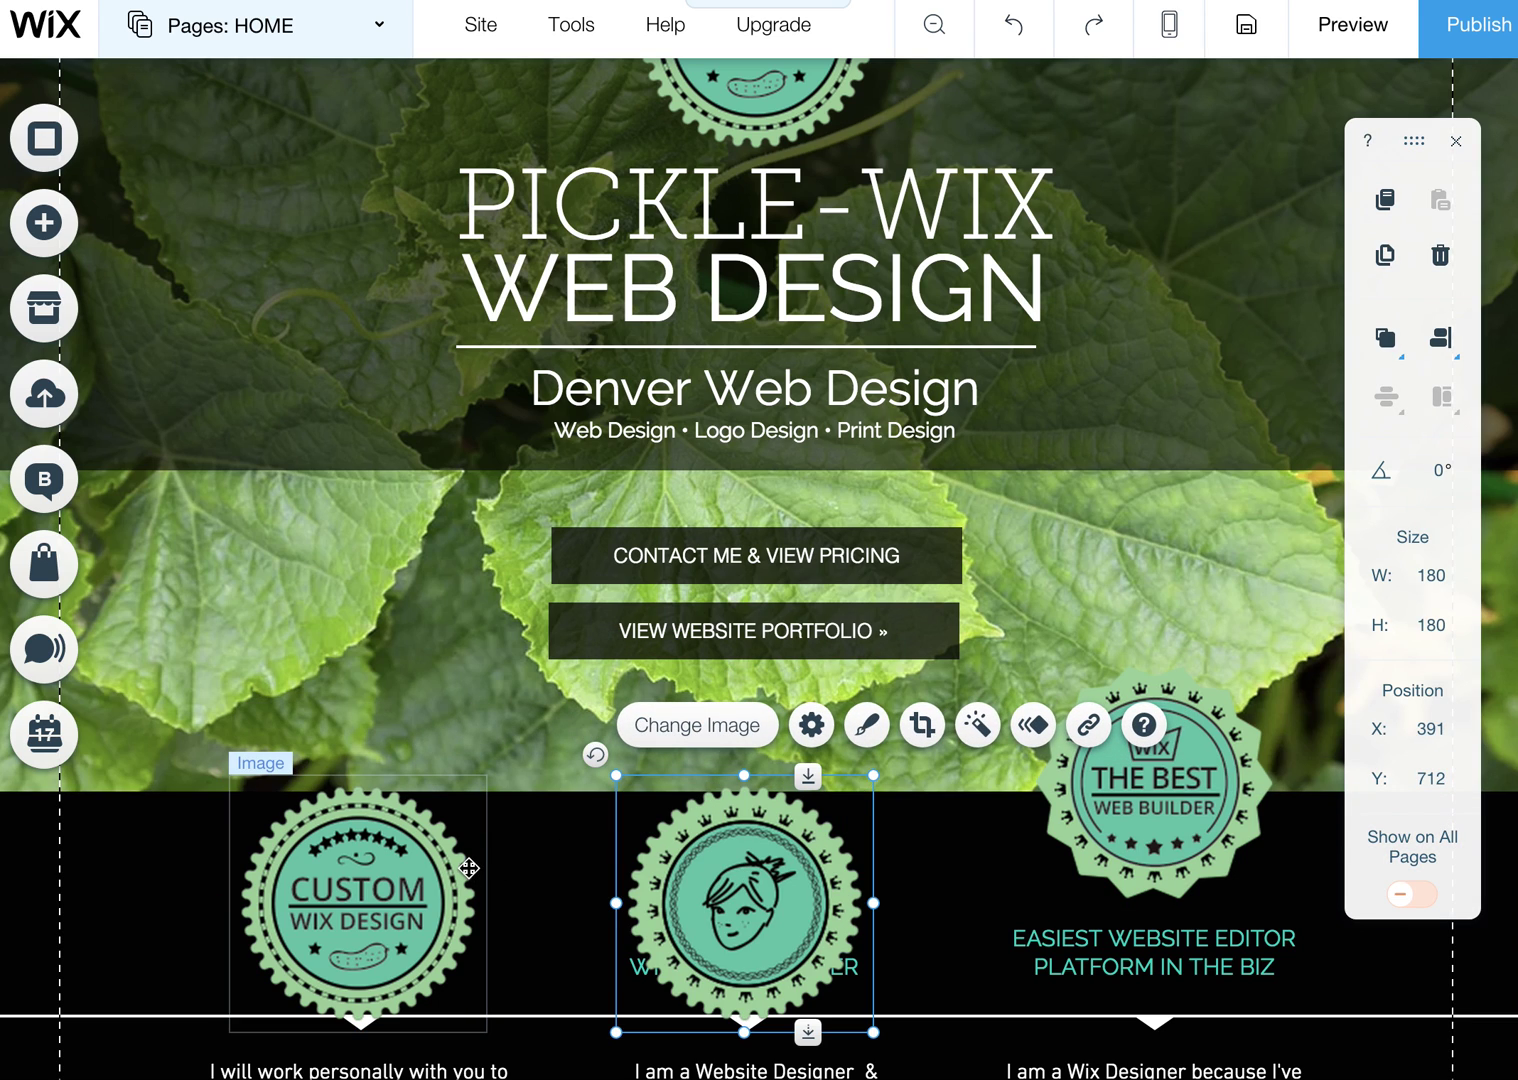
click(479, 862)
click(730, 920)
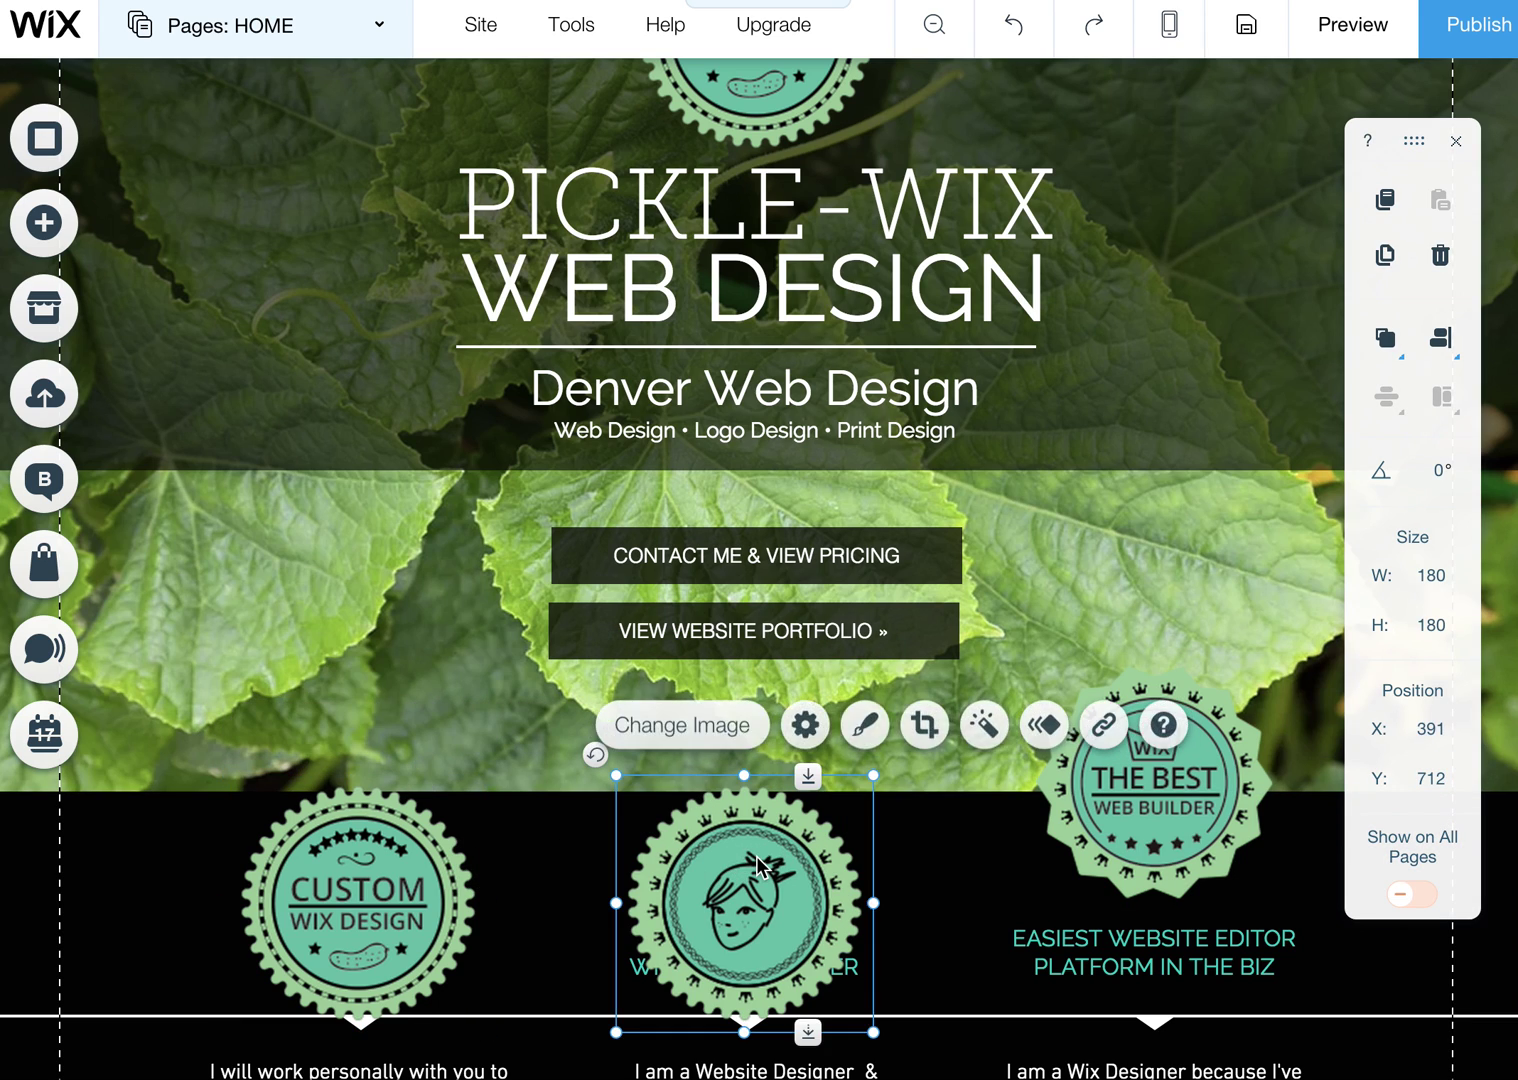
drag(730, 920, 730, 800)
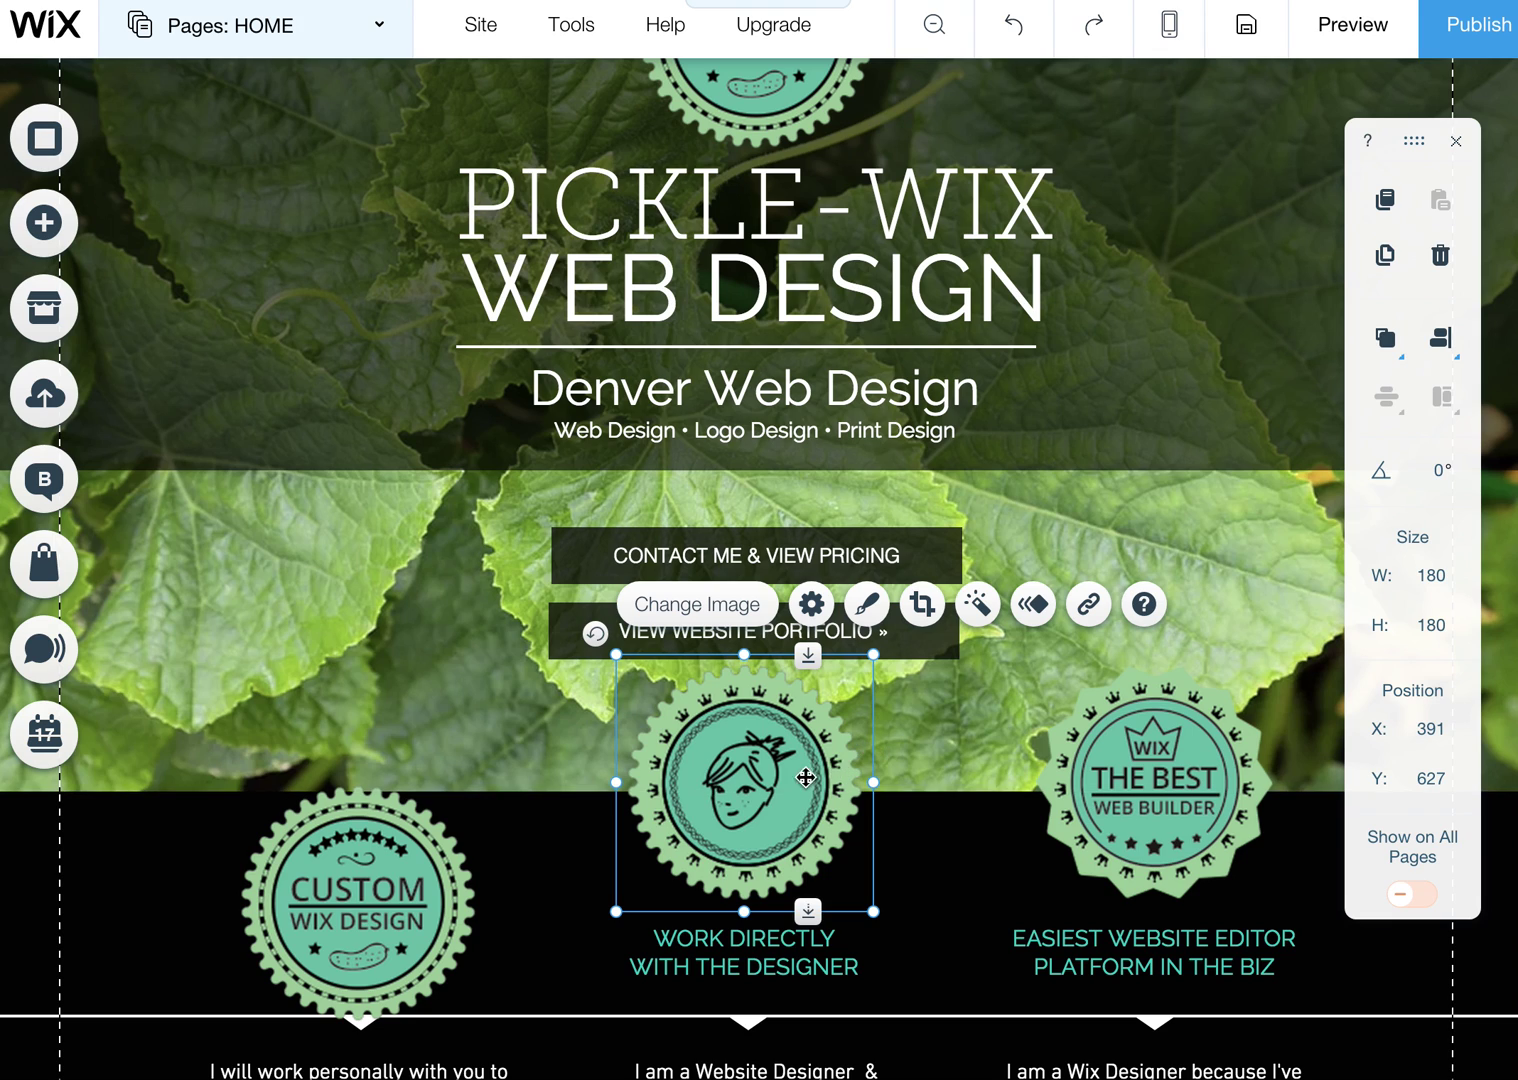
Set the Custom Design badge's Y position to 627 in the Toolbar panel
click(403, 858)
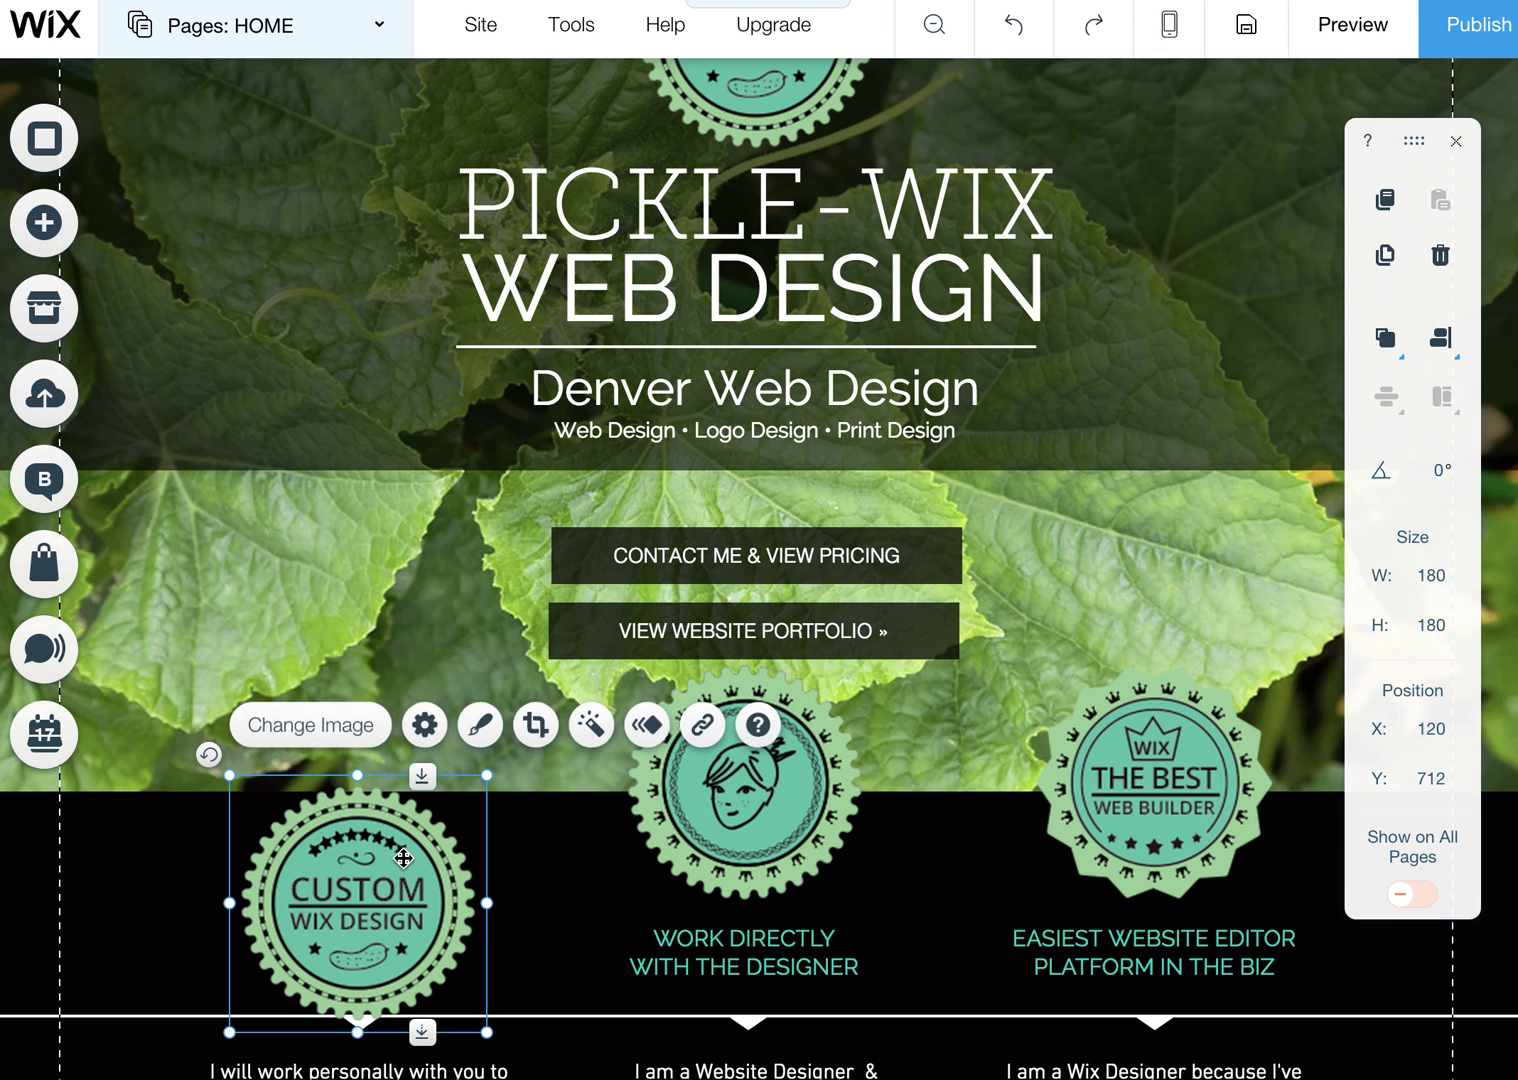
click(750, 783)
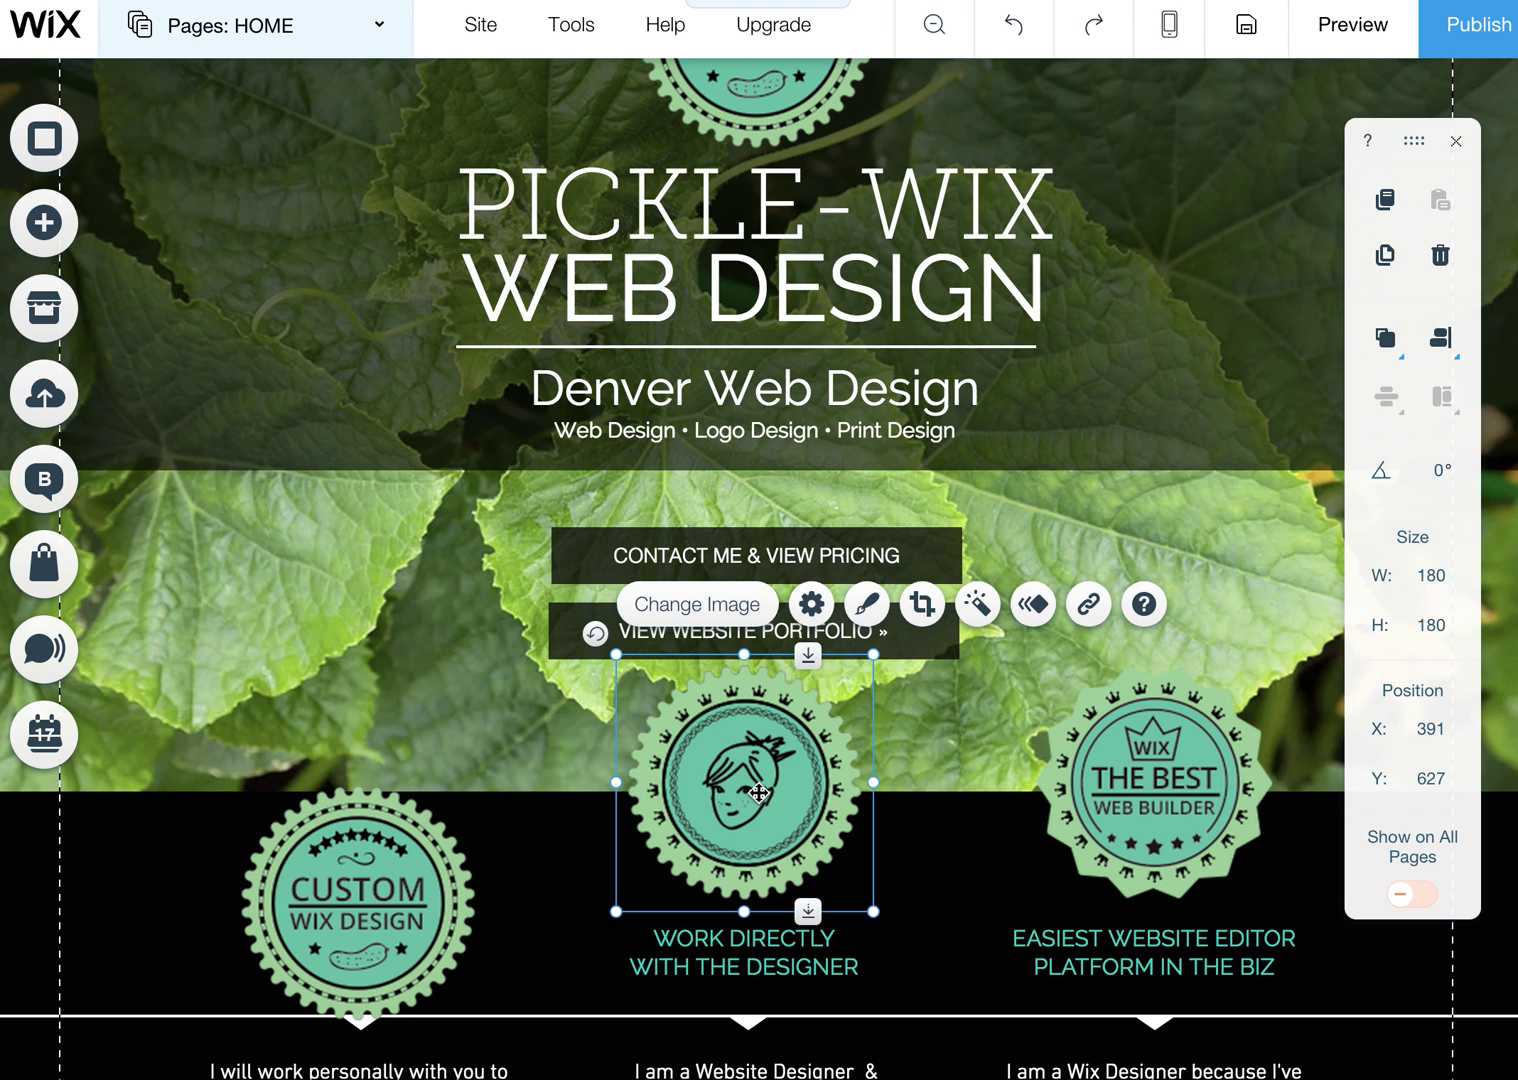
click(330, 895)
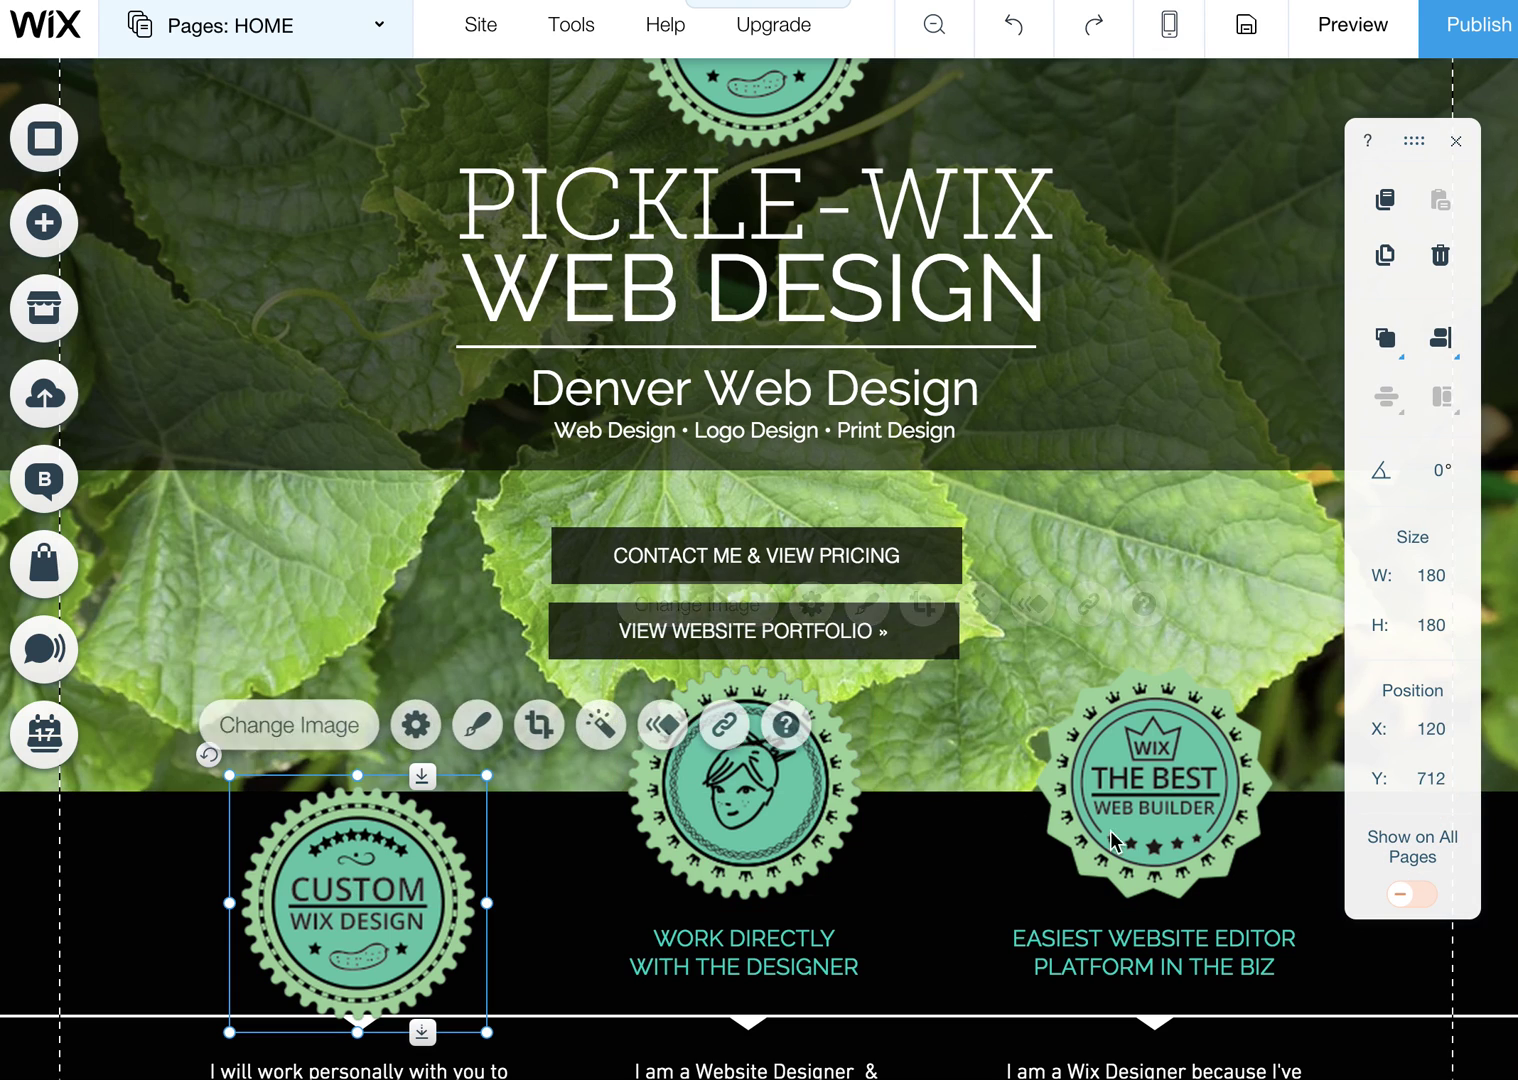
click(1445, 776)
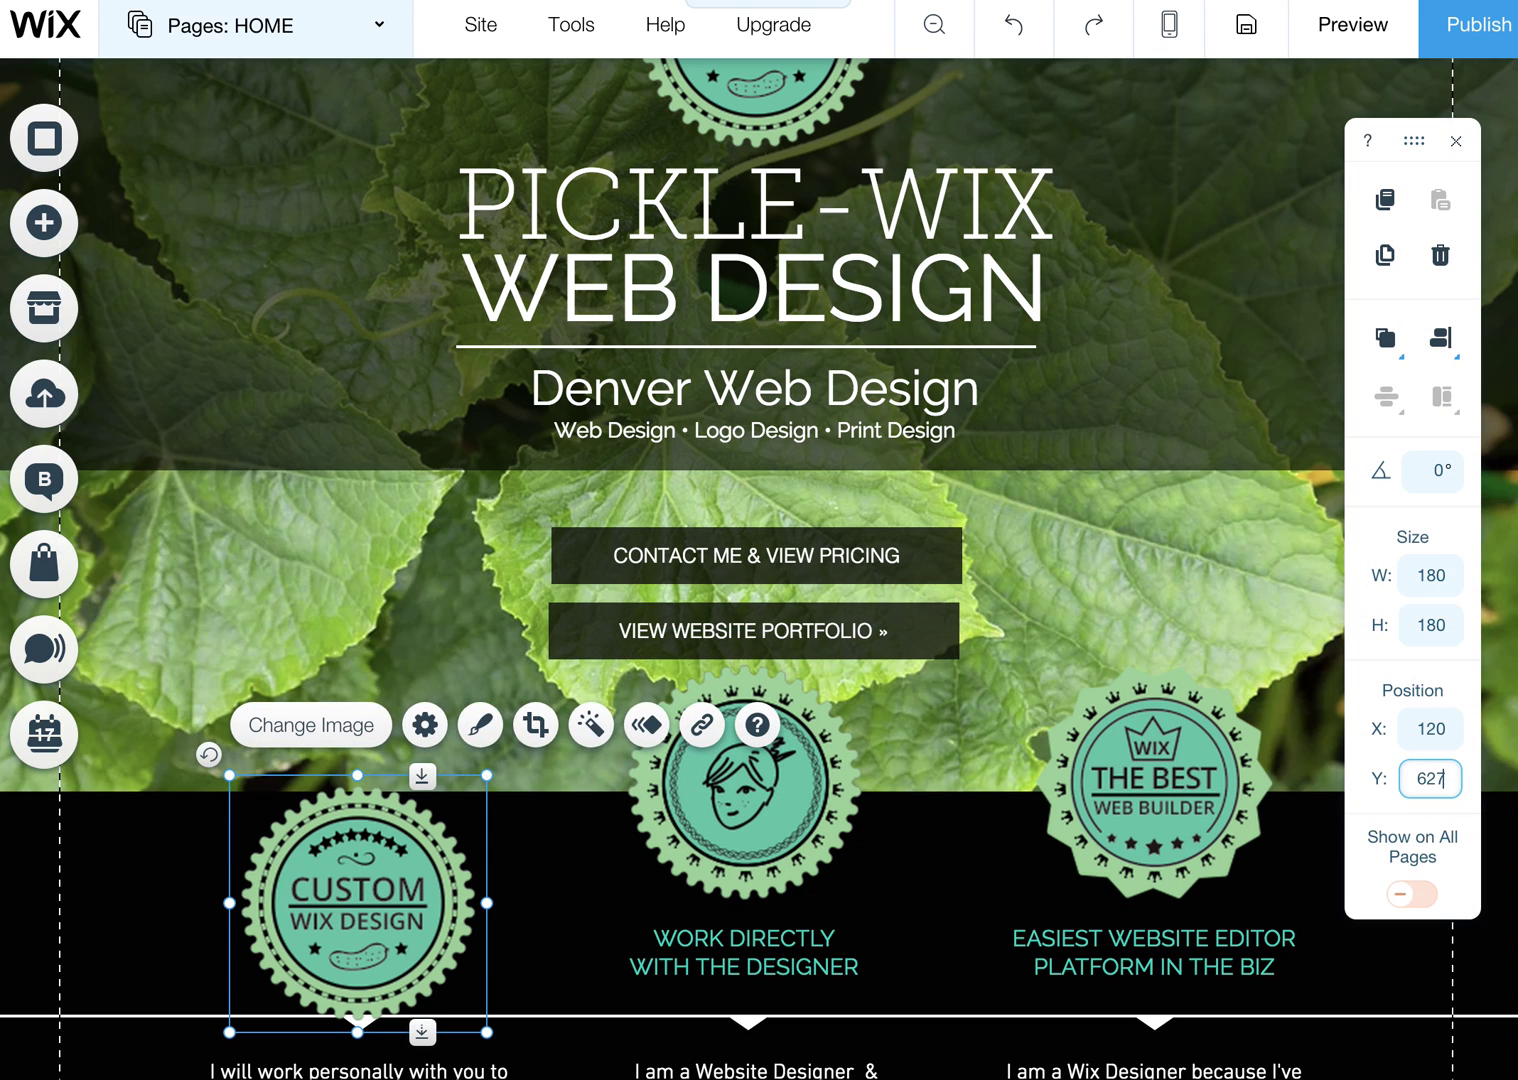
text(627)
key(Return)
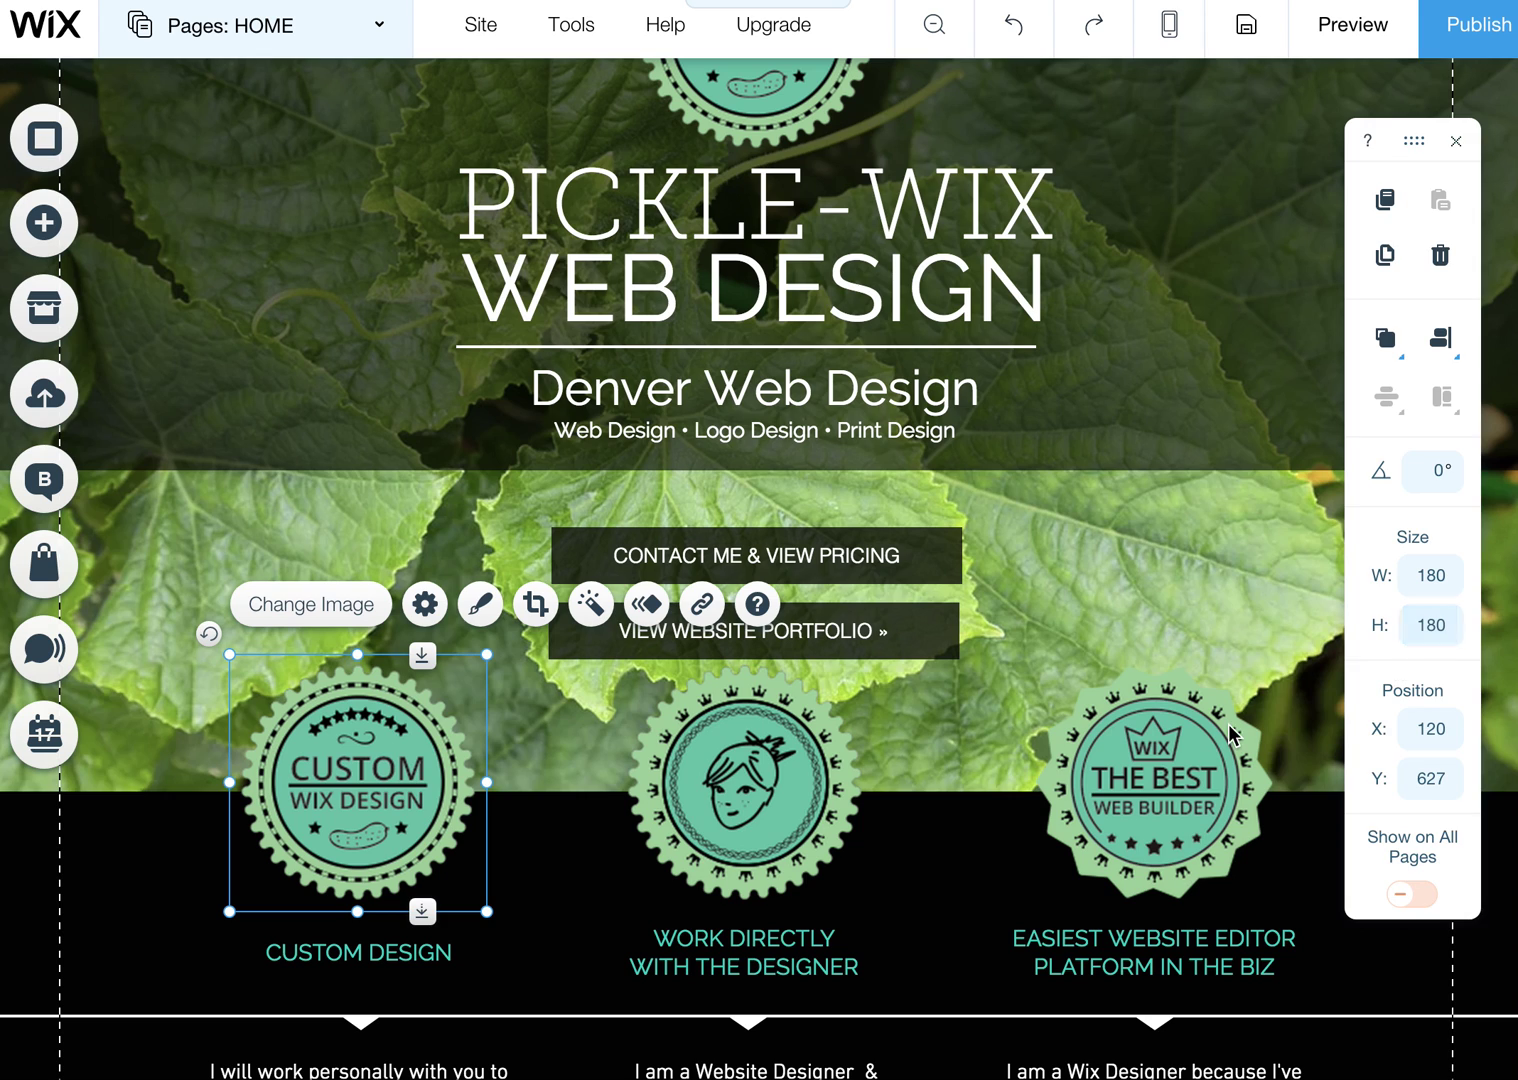
Check that the face, Best and Custom Design badges all sit level at Y 627
click(780, 760)
click(1170, 736)
click(745, 780)
click(399, 781)
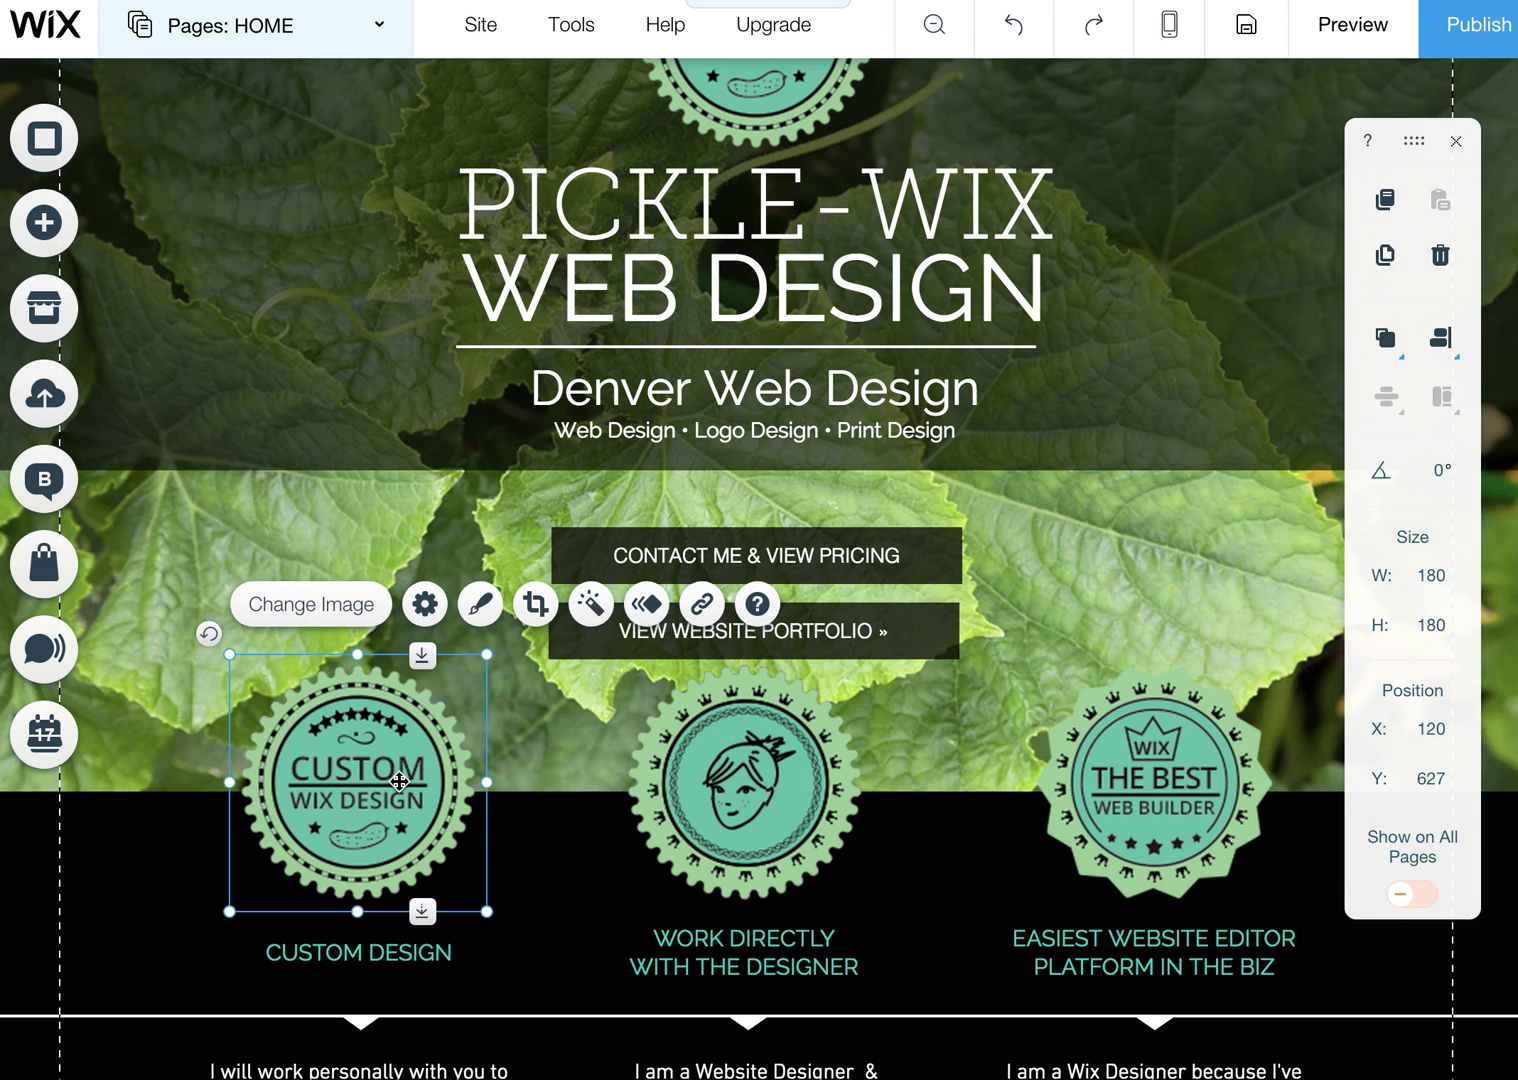